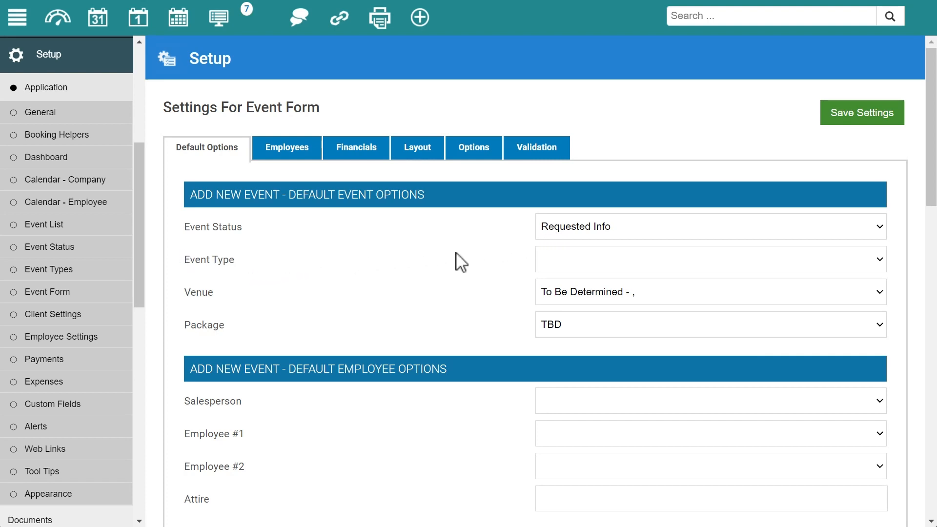
Set the default Event Type for new events to Wedding
left_click(555, 268)
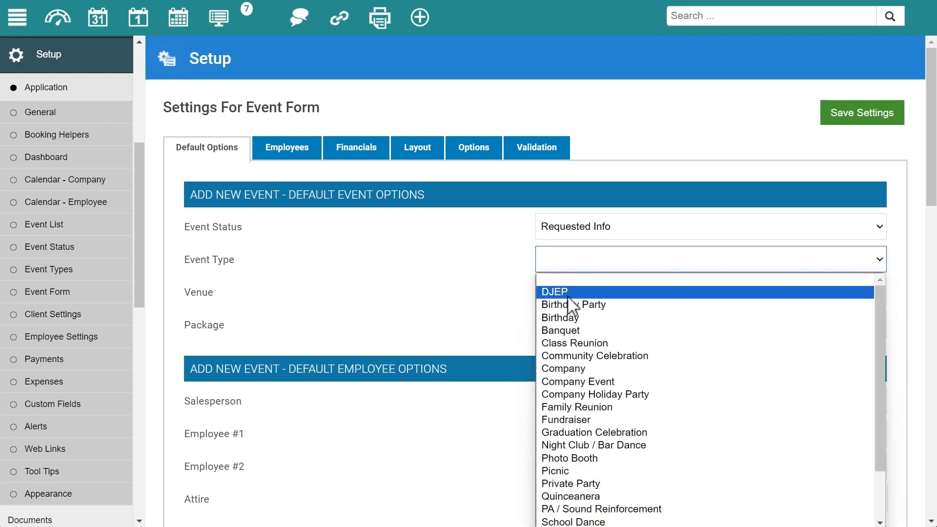
scroll(567, 298, "down", 2)
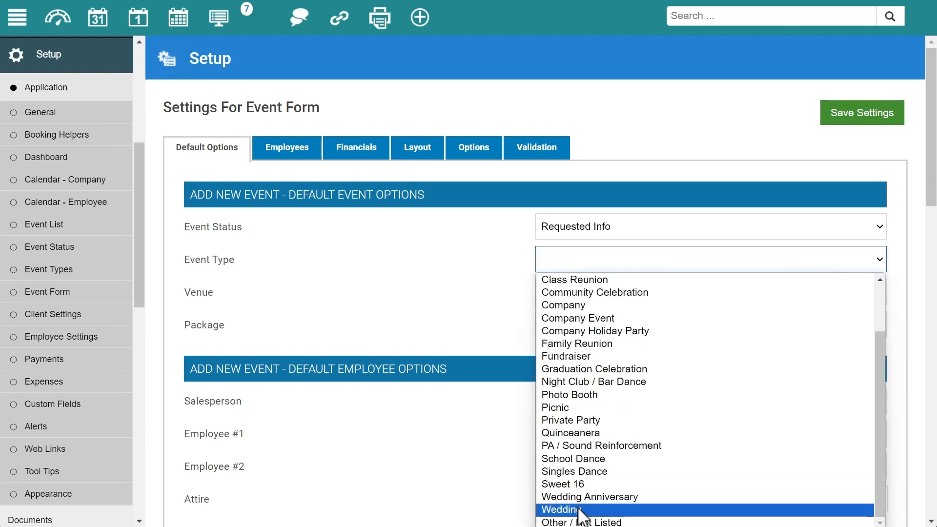
left_click(562, 509)
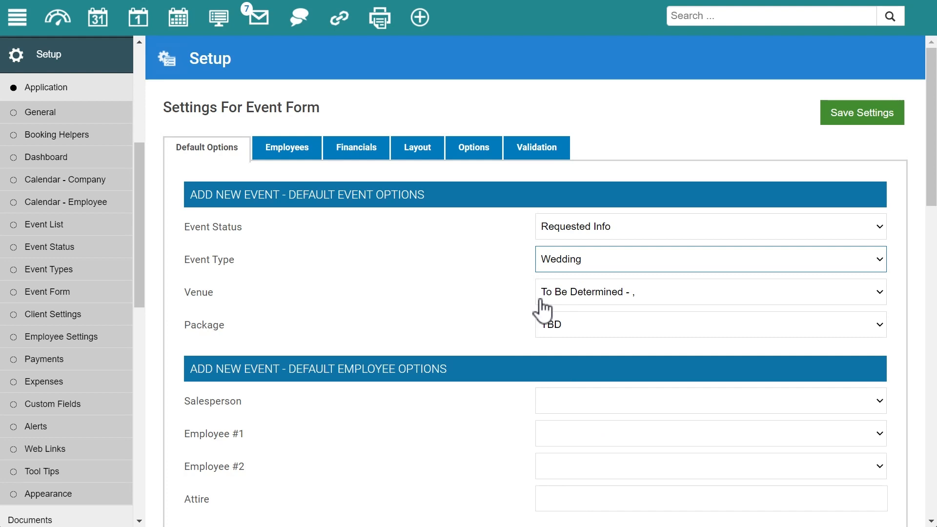
Reset the default Event Type for new events to the blank option
left_click(575, 267)
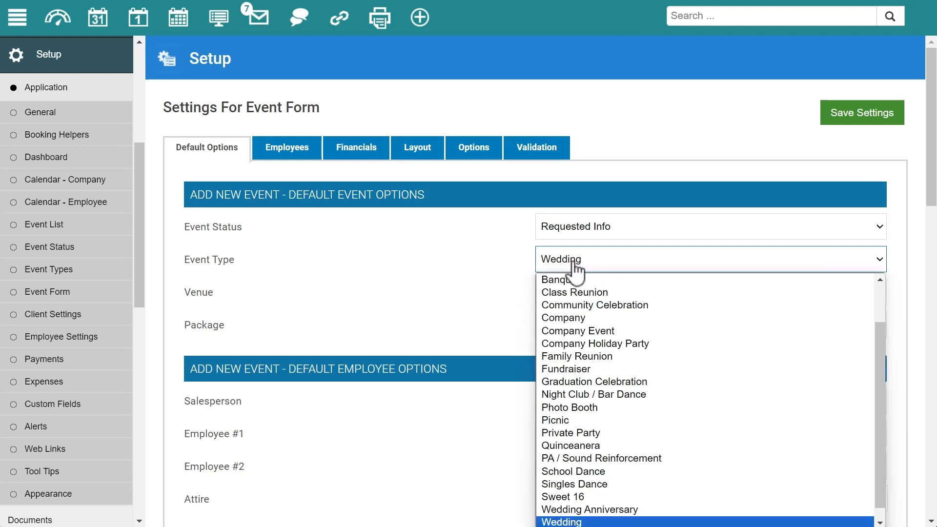
scroll(576, 274, "up", 2)
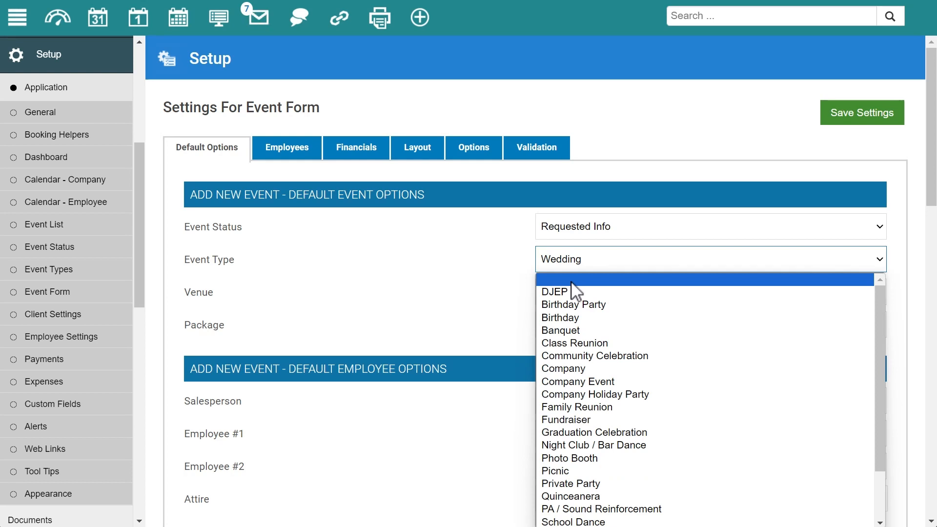
left_click(548, 279)
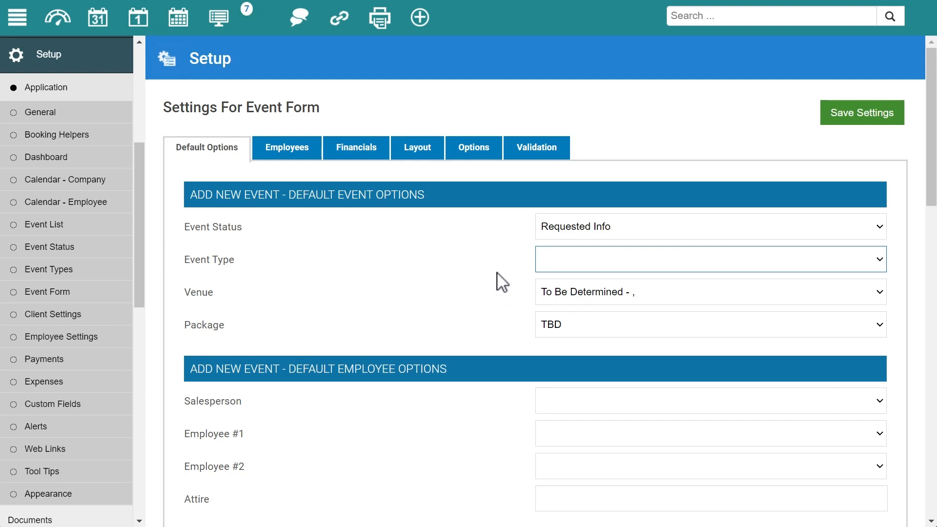
Review the default employee, client and request-for-information settings, including the choices for populating the date of initial contact
scroll(498, 278, "down", 3)
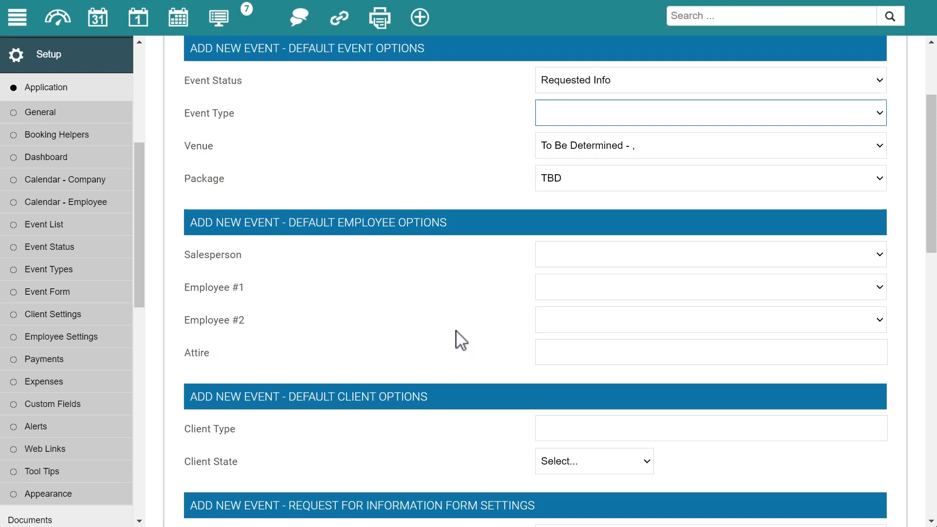
scroll(455, 330, "down", 3)
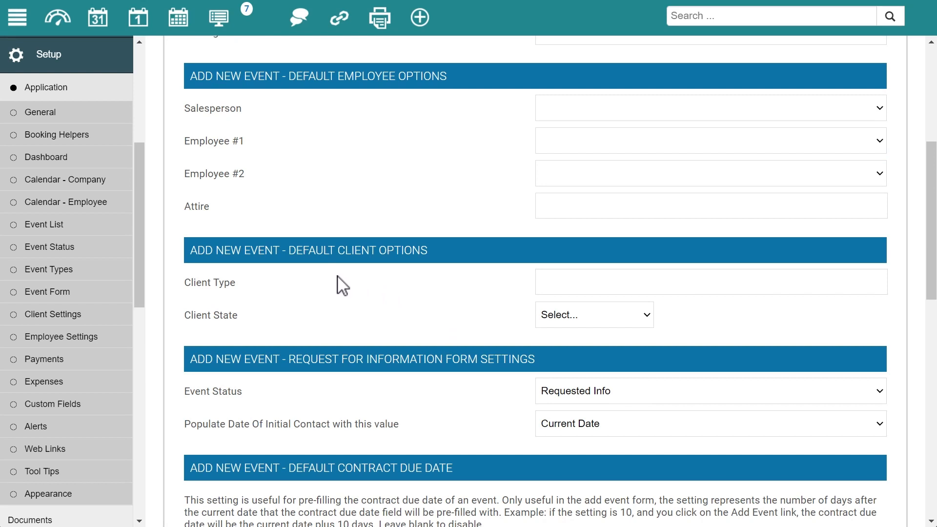
left_click(575, 284)
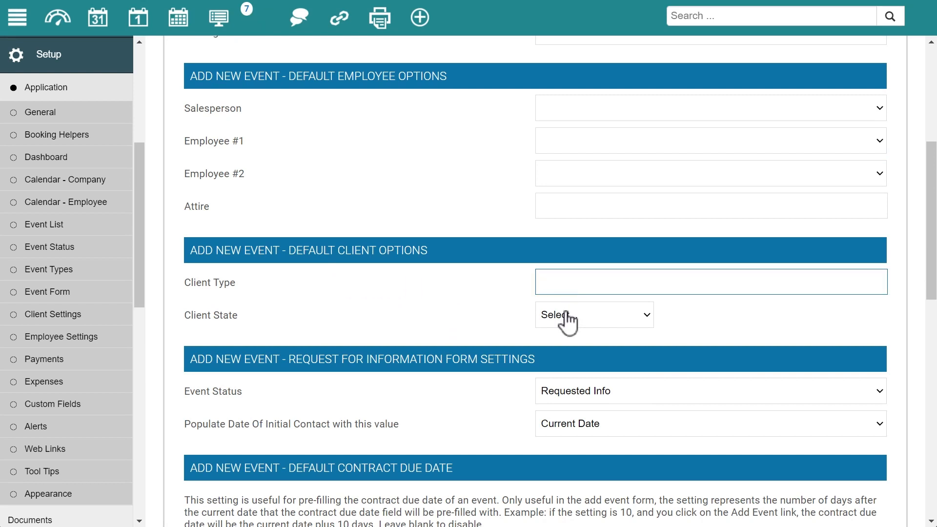
scroll(494, 309, "down", 2)
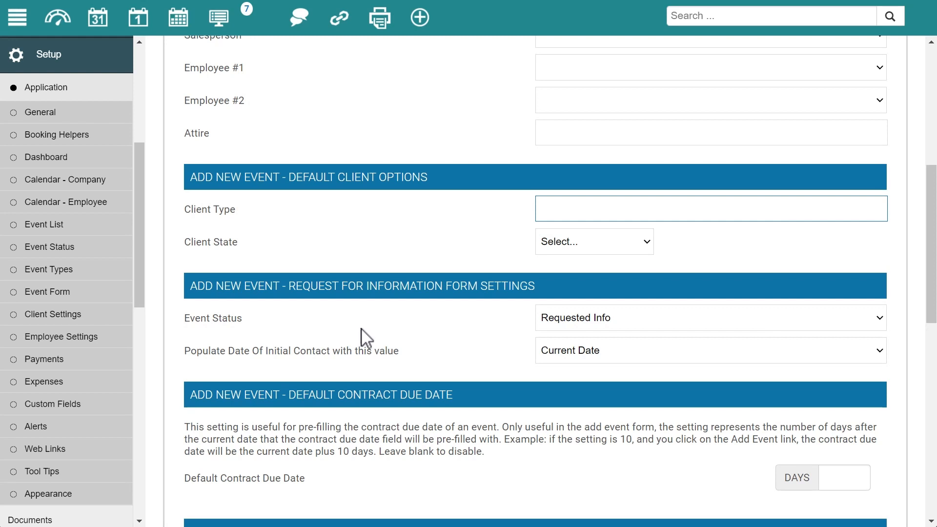
left_click(576, 359)
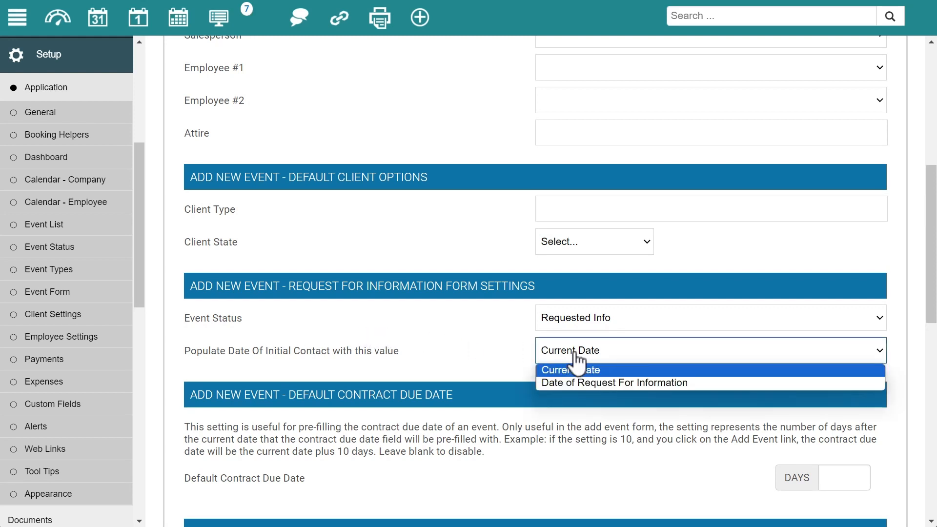
left_click(484, 351)
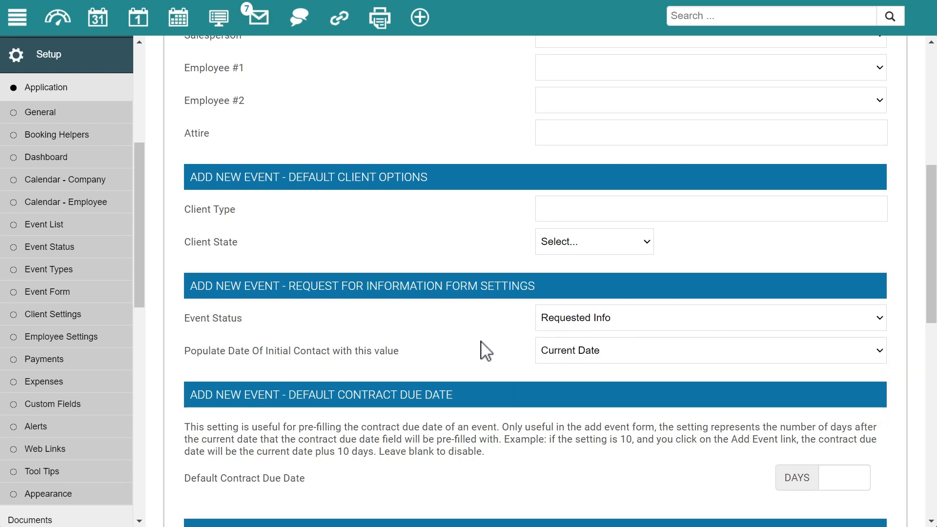
Examine the new-event defaults for contract due date, next action, client portal and planning options, including the Primary Planning Form choices
scroll(484, 337, "down", 1)
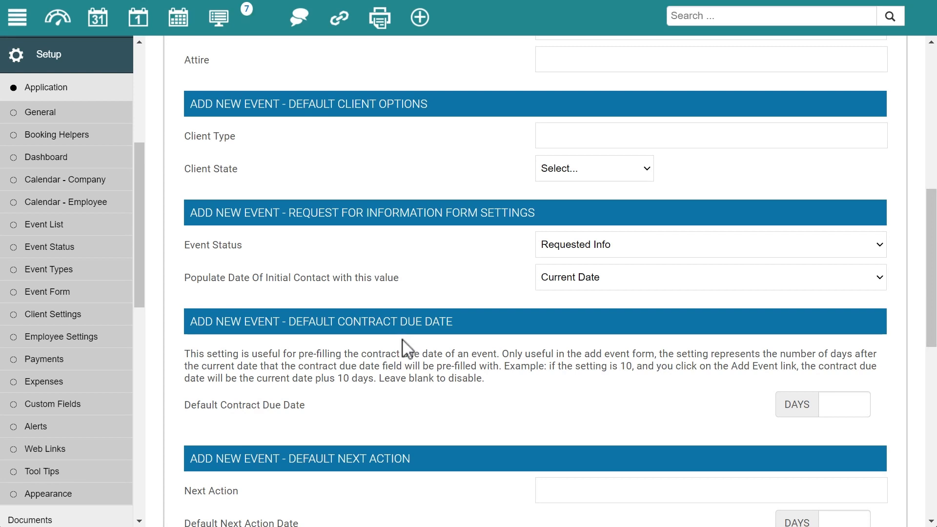
scroll(409, 348, "down", 2)
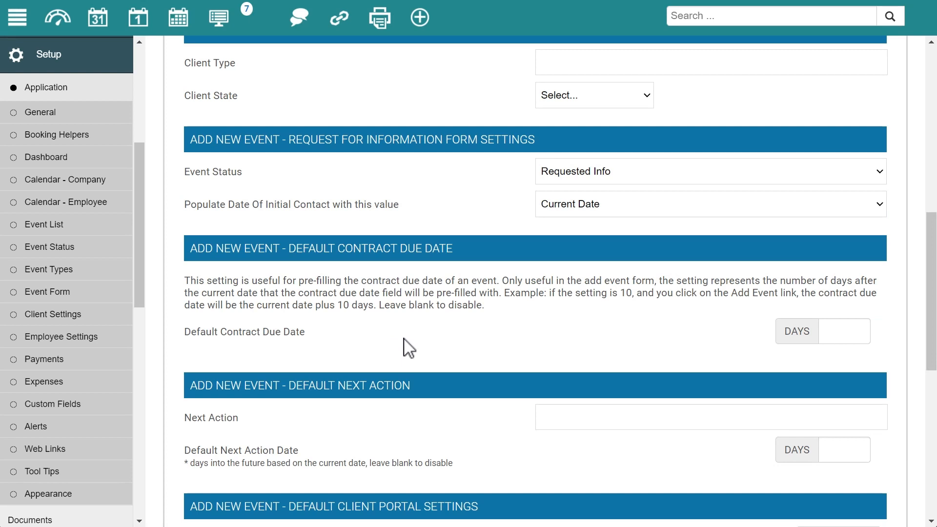
scroll(404, 338, "down", 5)
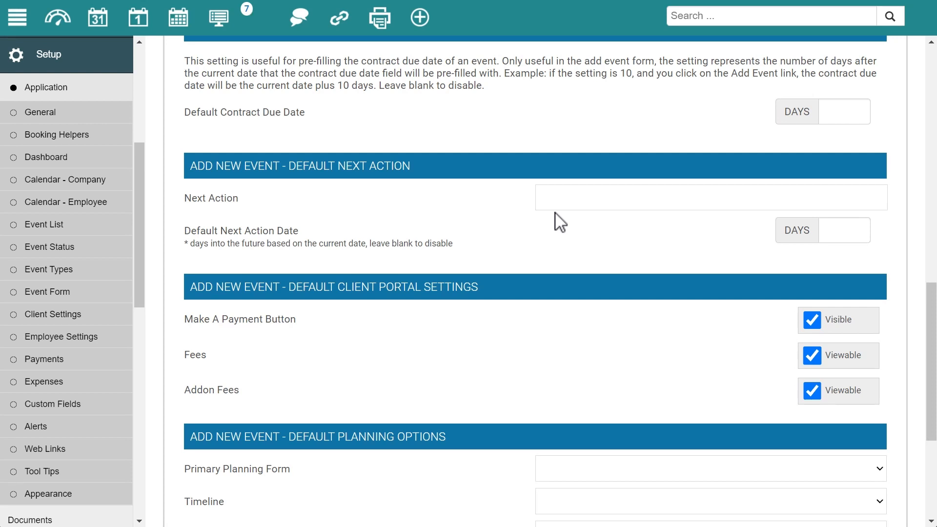
left_click(581, 202)
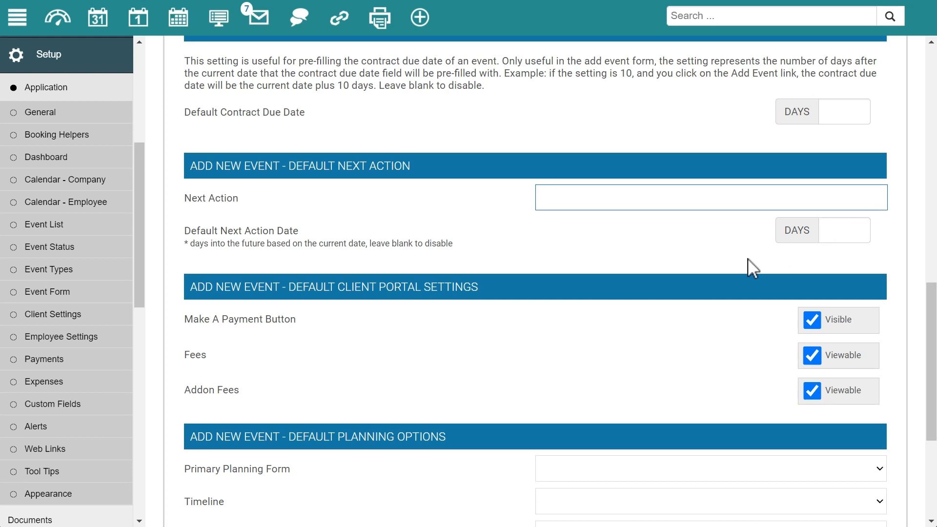
scroll(747, 264, "down", 1)
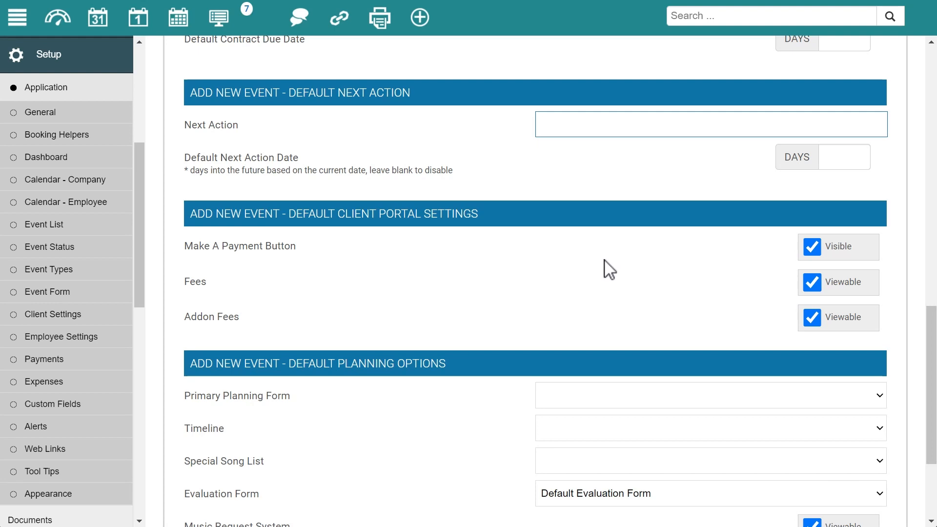
scroll(577, 280, "down", 2)
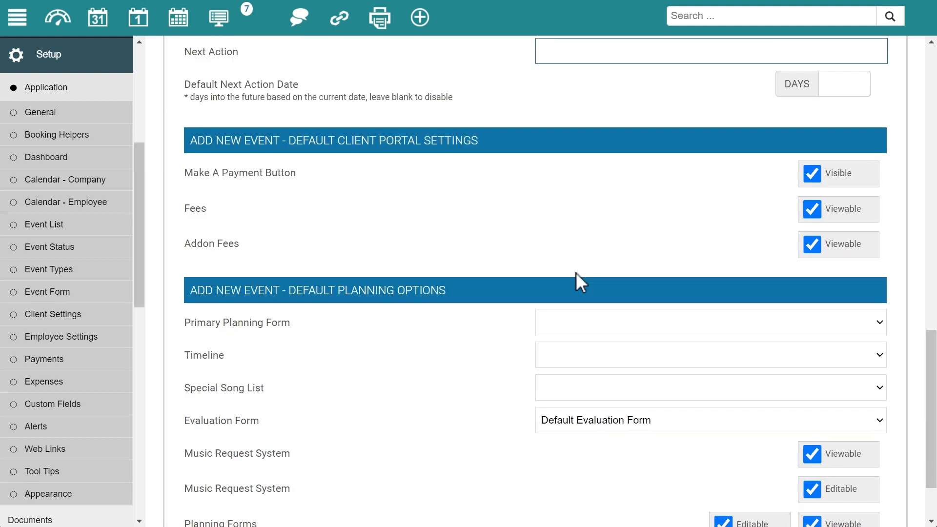
scroll(557, 244, "down", 2)
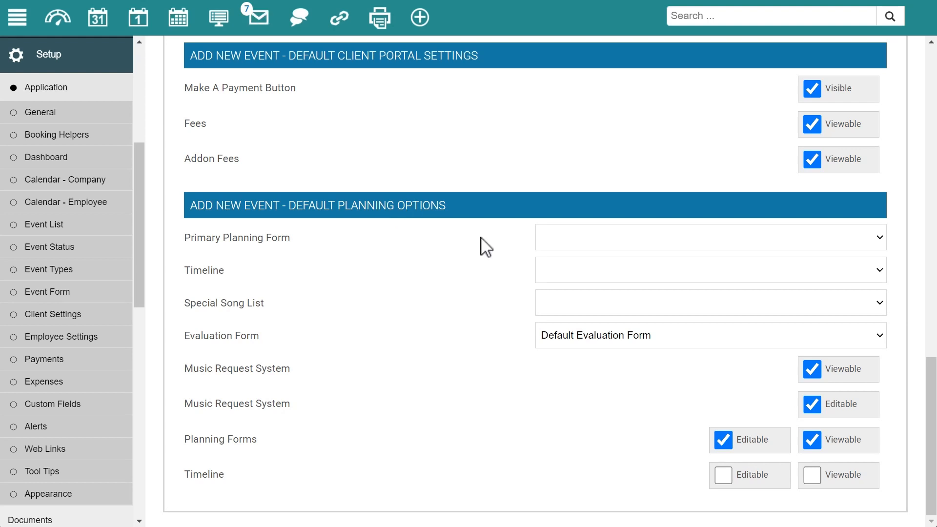
left_click(575, 238)
left_click(517, 245)
Review the Employees settings for the event form: availability display options, role options, maximum employees per event and assignment notifications
scroll(813, 391, "up", 15)
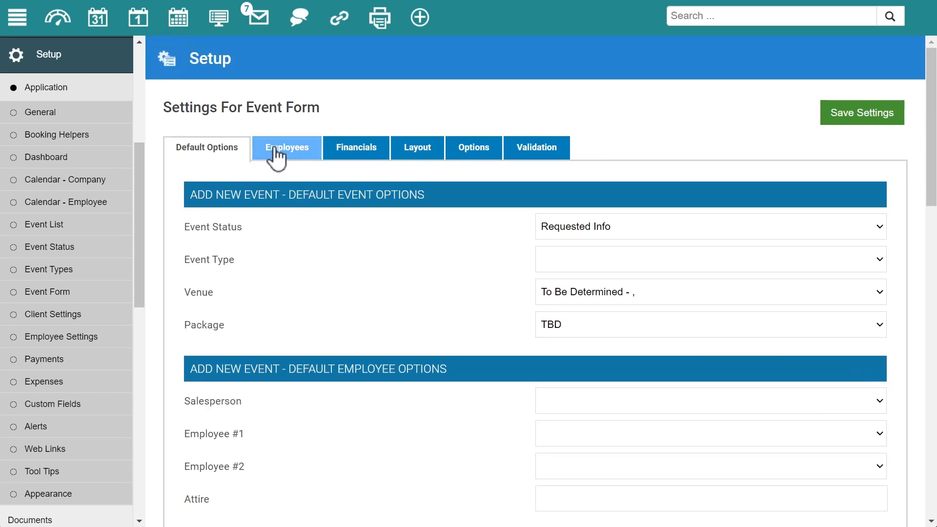
left_click(273, 153)
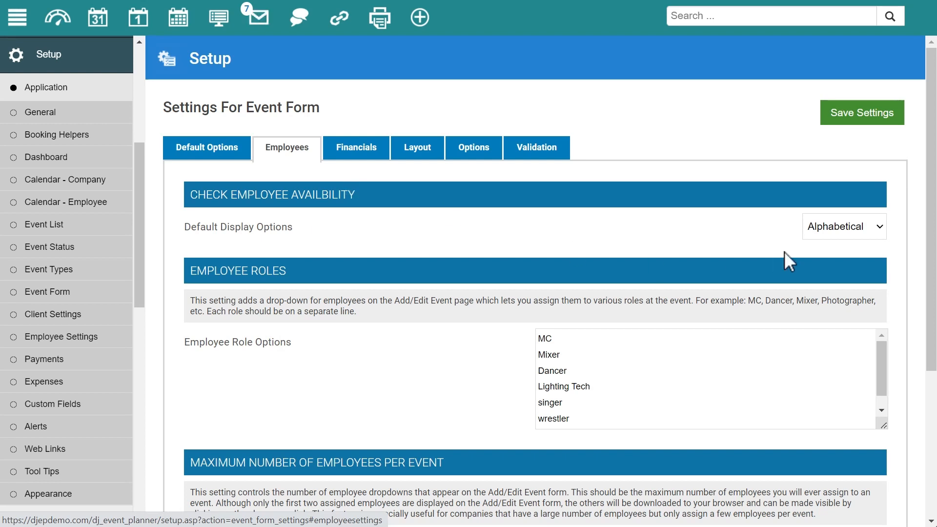
left_click(836, 229)
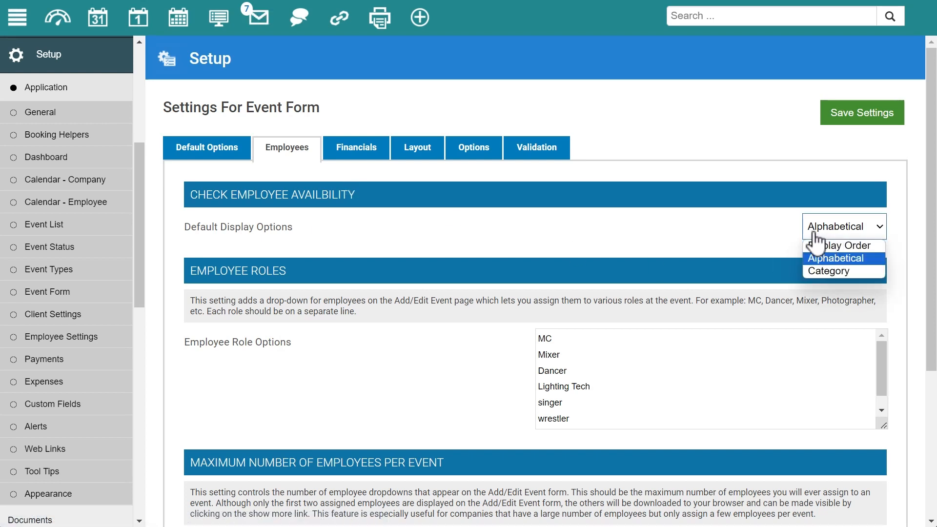
scroll(302, 120, "down", 3)
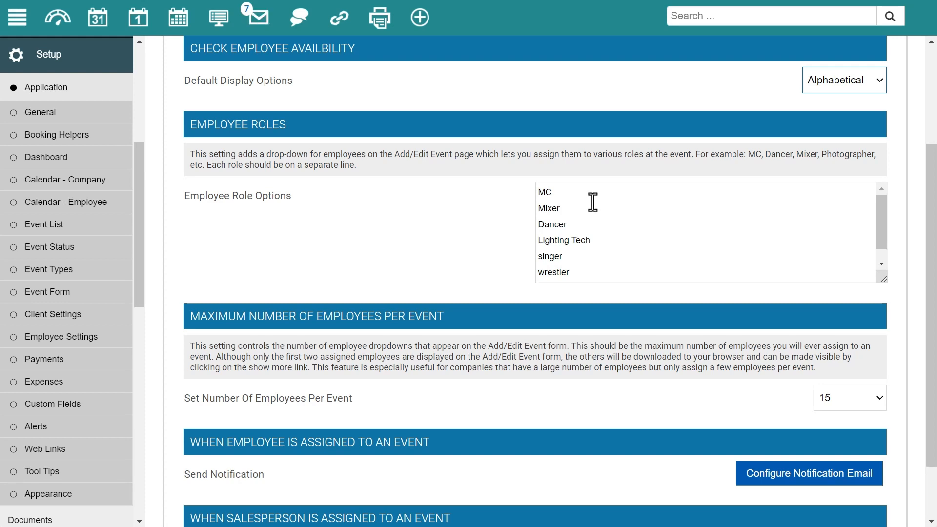
scroll(592, 202, "down", 1)
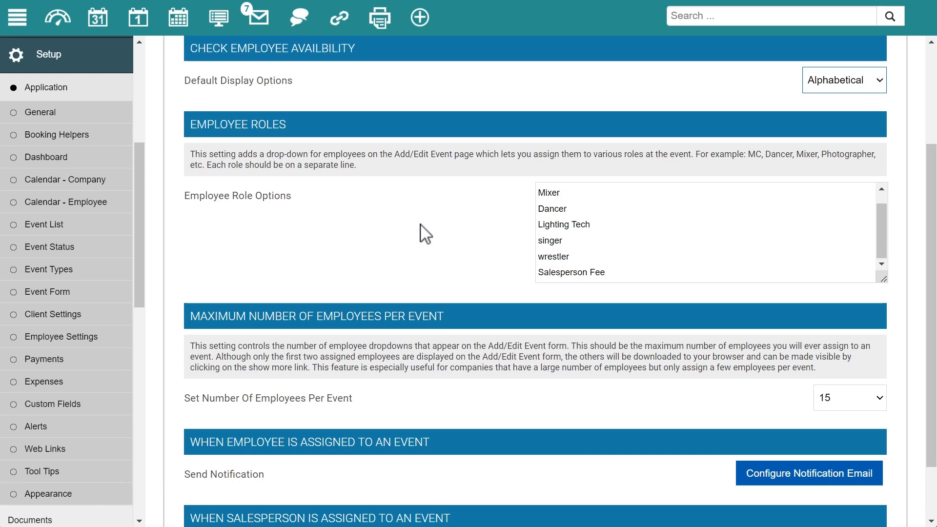
scroll(419, 225, "down", 2)
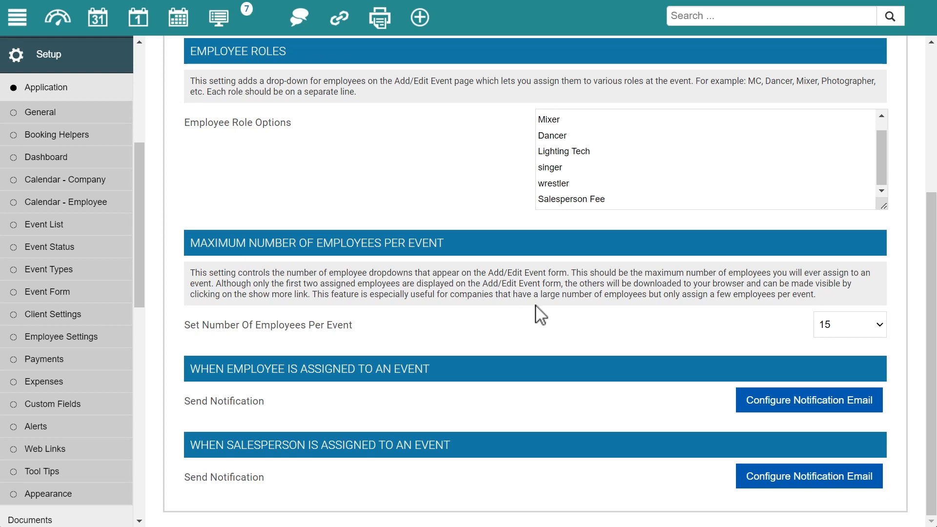
left_click(824, 328)
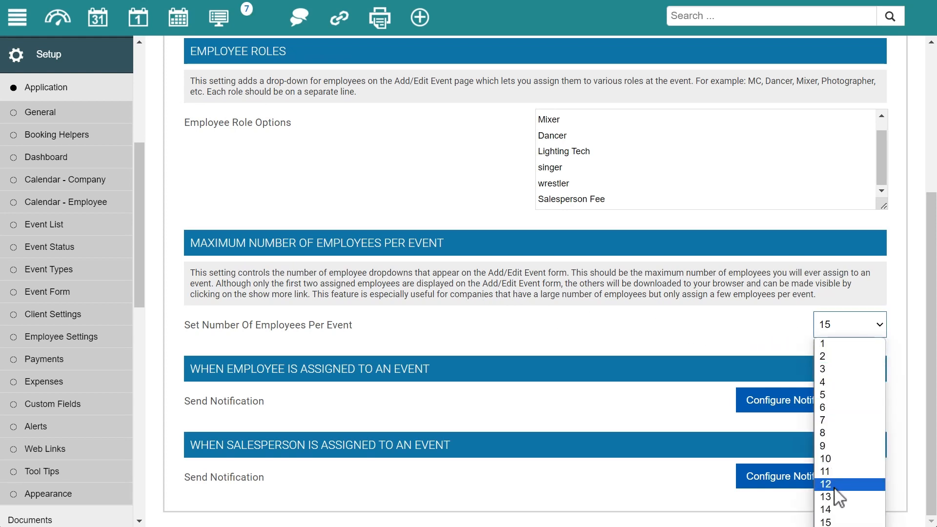
left_click(533, 336)
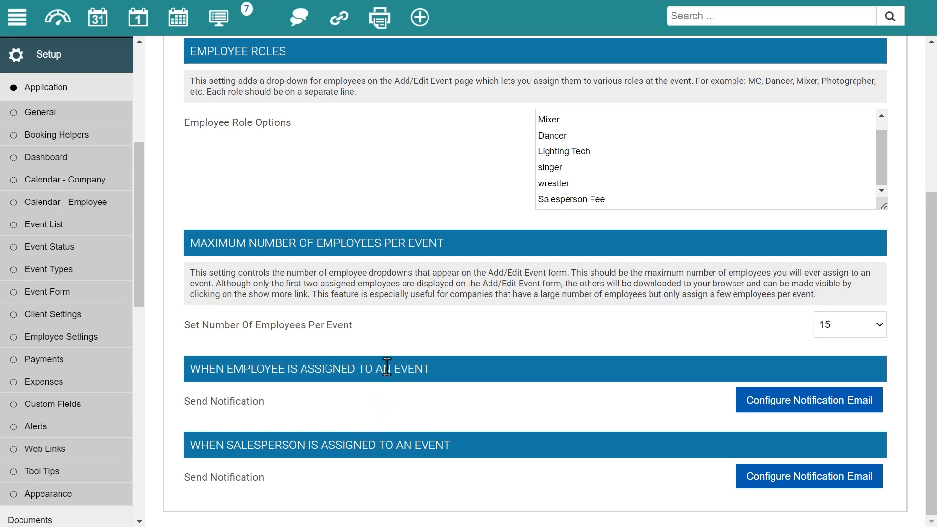
In the Financials settings, set the maximum number of addons per event to 5, then restore it to 20
scroll(386, 366, "up", 5)
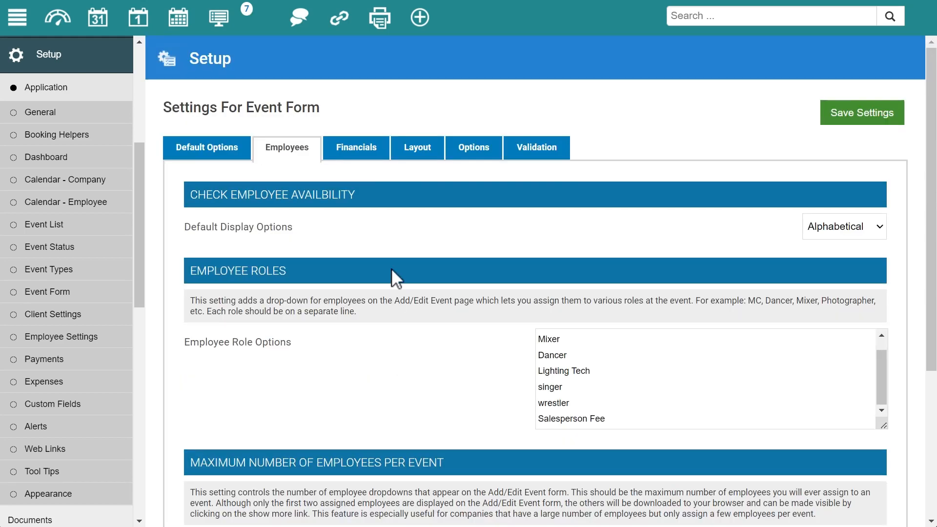
left_click(355, 158)
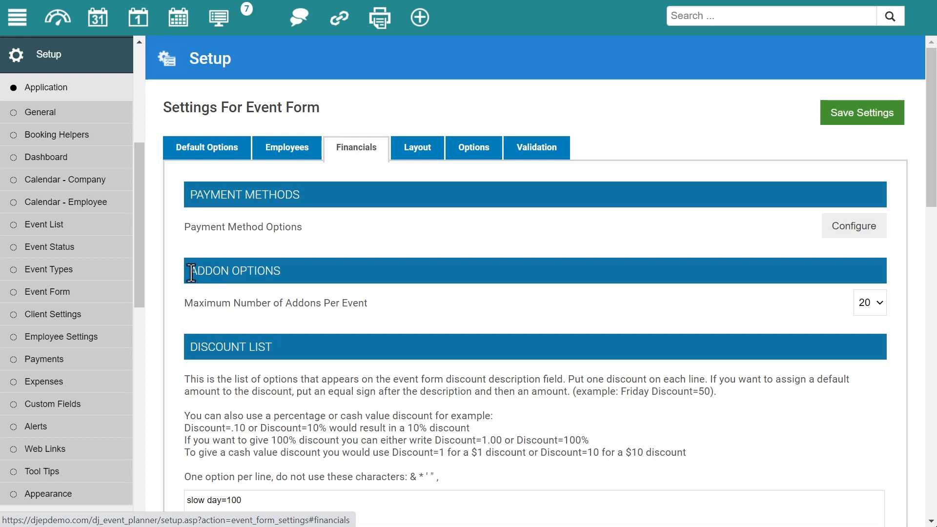
left_click(867, 303)
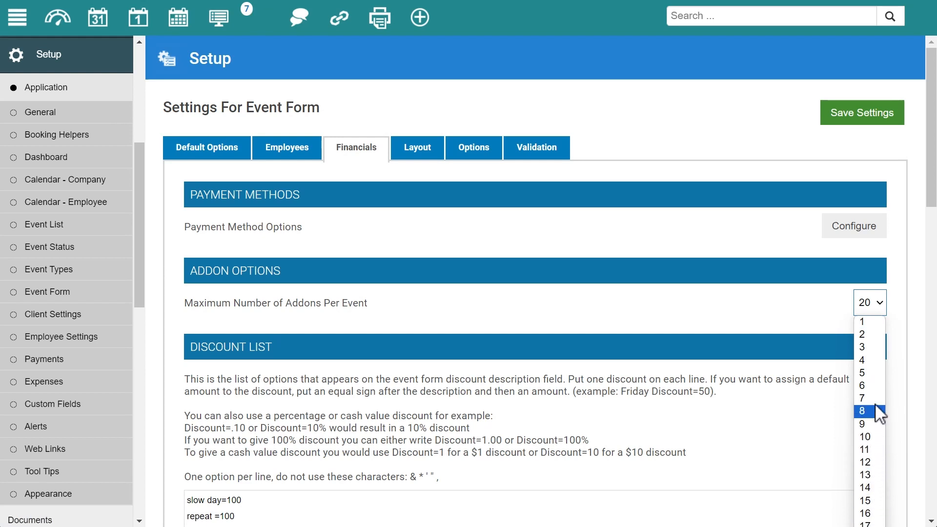
left_click(873, 377)
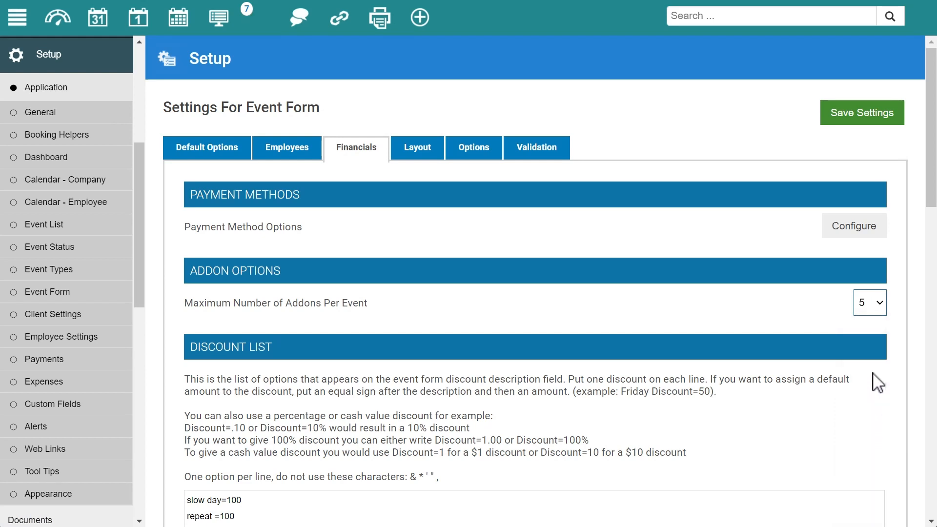
left_click(873, 317)
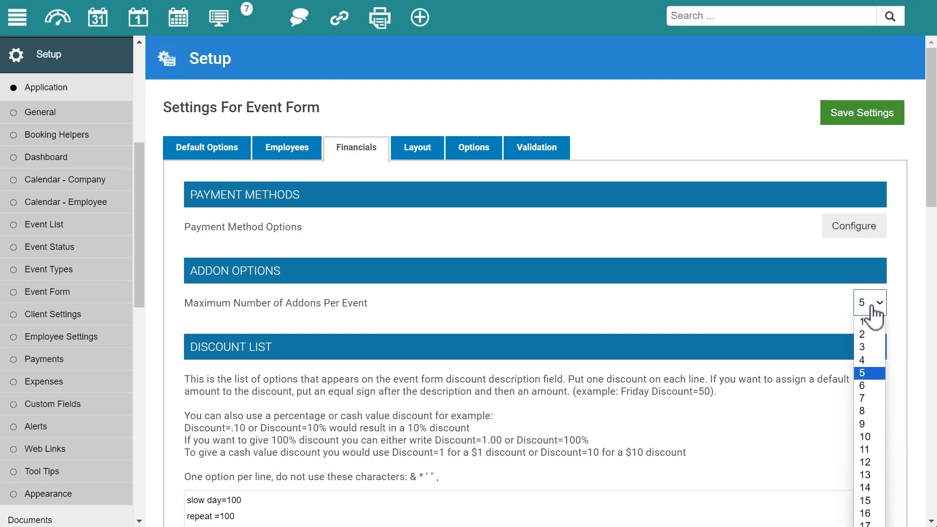
left_click(870, 518)
Examine the Discount List entries, highlighting the Charity discount's percentage, and look over the additional scheduled payment settings
scroll(590, 411, "down", 5)
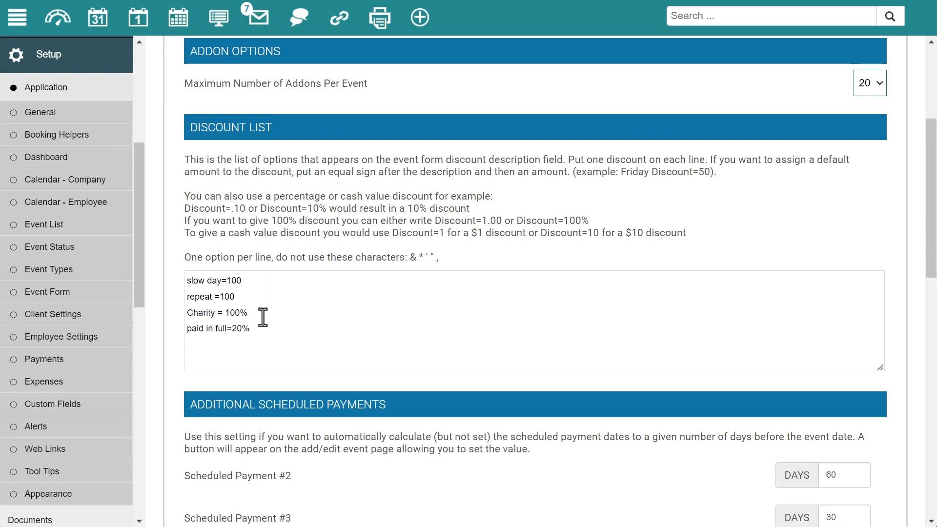
left_click_drag(258, 315, 224, 312)
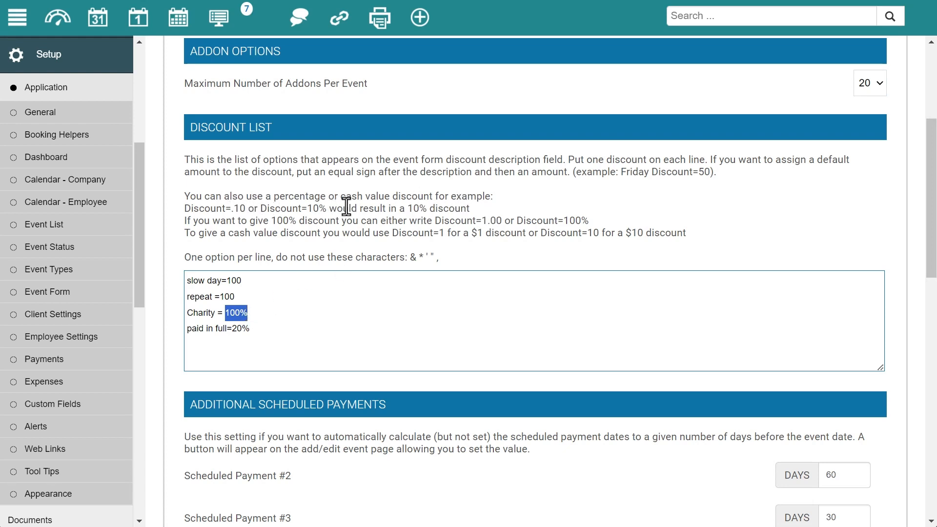
scroll(356, 190, "down", 4)
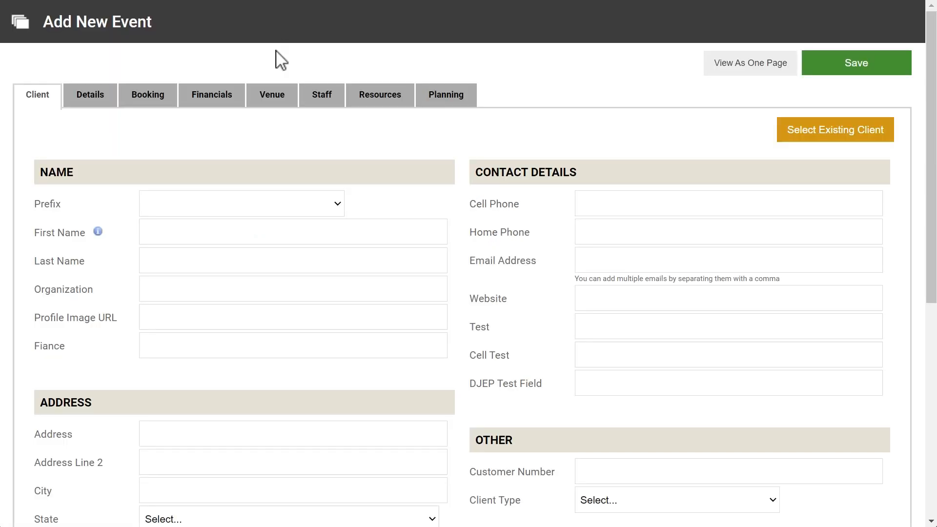
Look over the Financials section of the new event form, including discounts, taxes and the autofill dates for additional scheduled payments
left_click(215, 97)
scroll(477, 168, "down", 7)
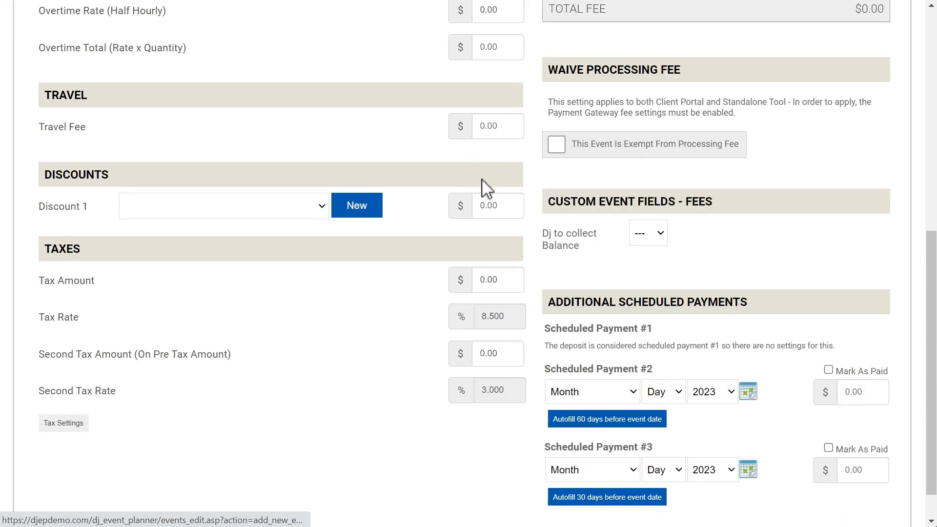
scroll(541, 200, "down", 1)
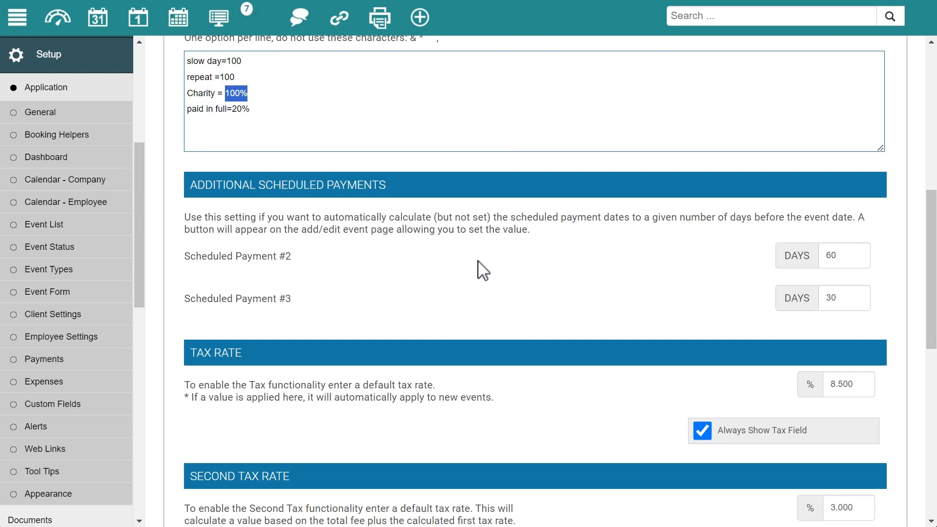
In the tax settings, enable Tax Amount Is Venue Based and switch Tax Amount Is Package/Addon Based off and back on
scroll(359, 310, "down", 5)
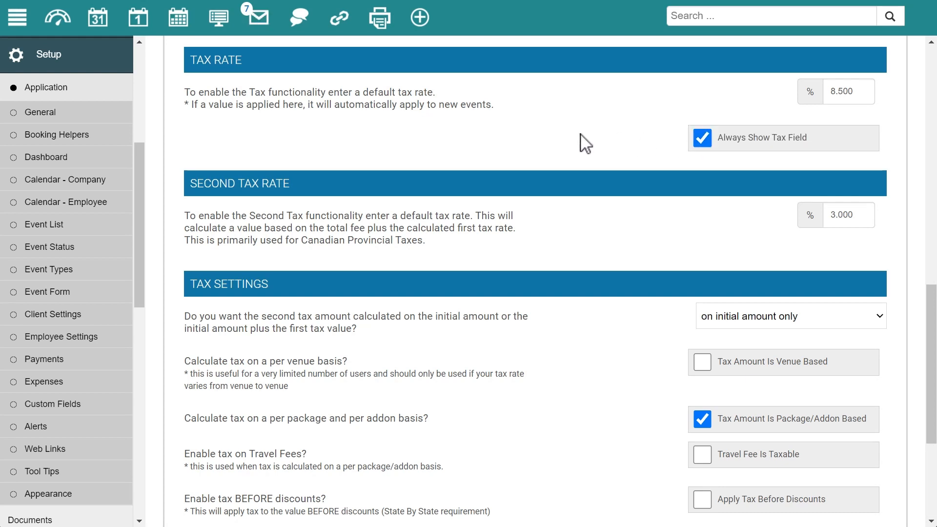
scroll(579, 133, "down", 1)
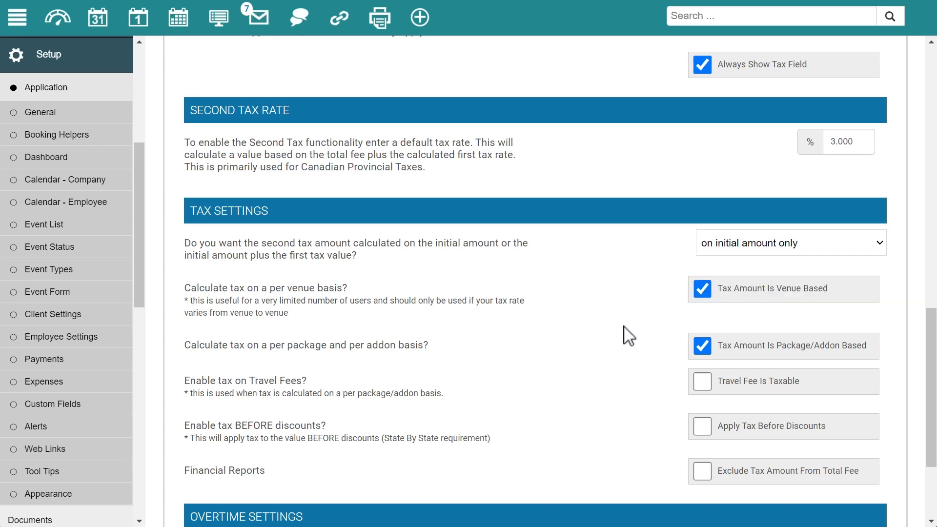
left_click(702, 345)
left_click(702, 347)
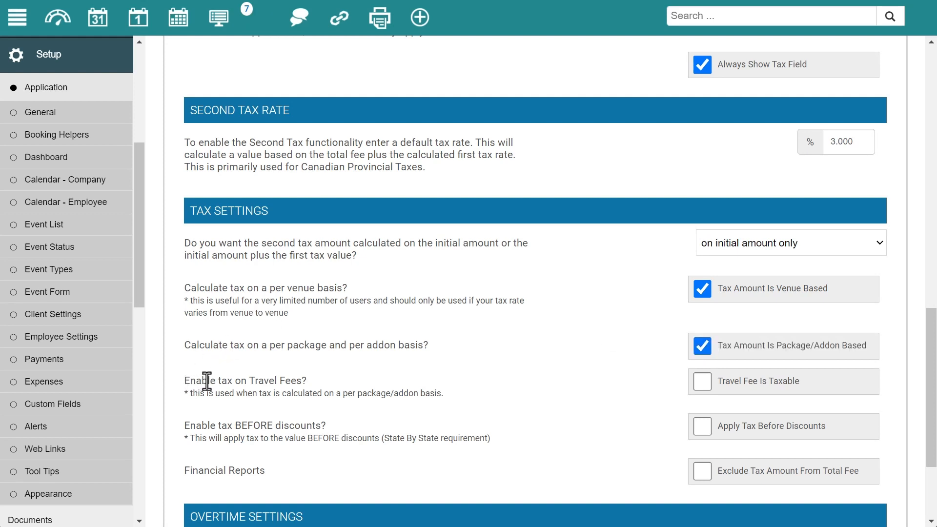
scroll(404, 387, "down", 1)
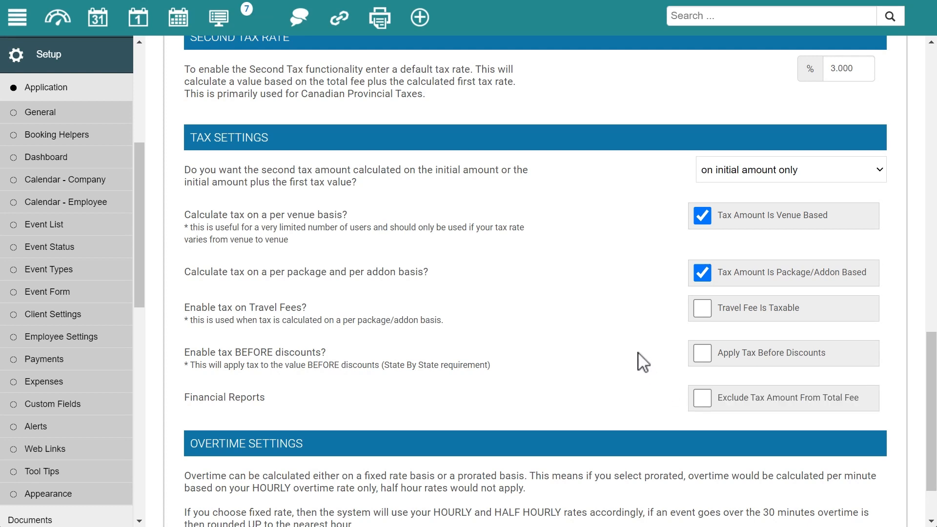
Set the event overtime calculation to Fixed Rate (Half Hourly Rate Applies), and return it to Prorated
scroll(624, 366, "down", 2)
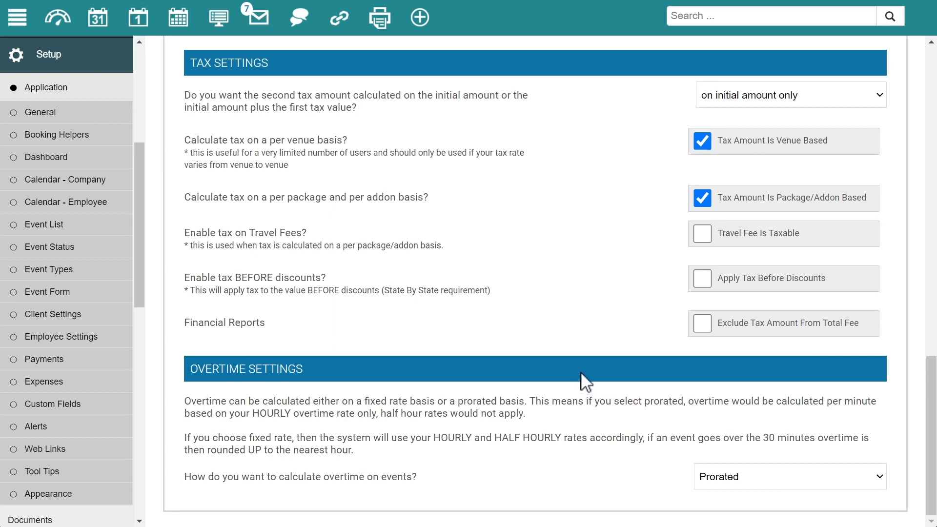
left_click(748, 487)
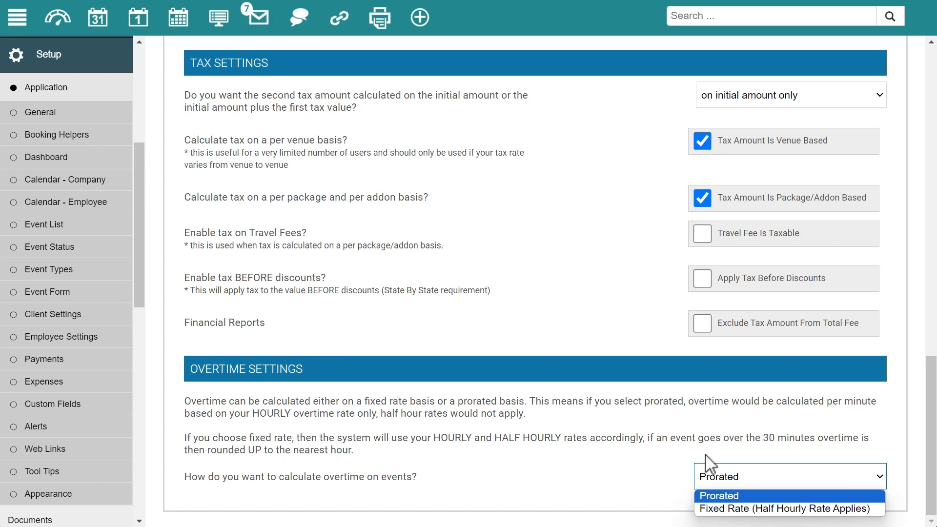
left_click(699, 508)
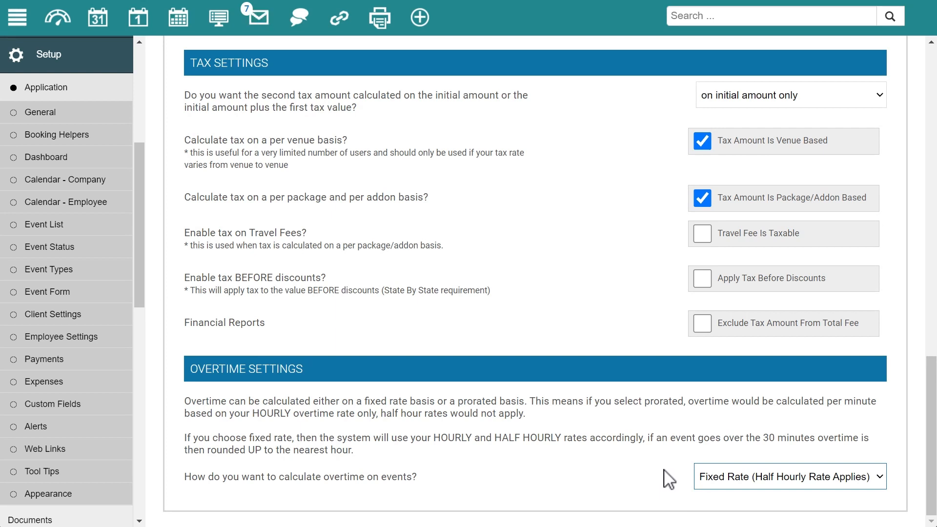
left_click(710, 479)
left_click(719, 495)
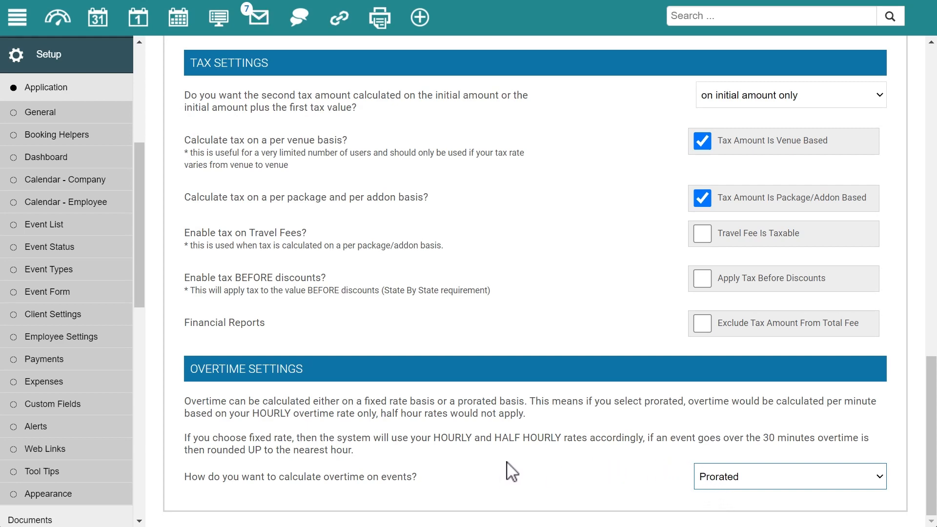
Review the Layout settings for default page views, checking the choices for the desktop report page and the edit page
scroll(519, 446, "up", 10)
scroll(520, 439, "up", 8)
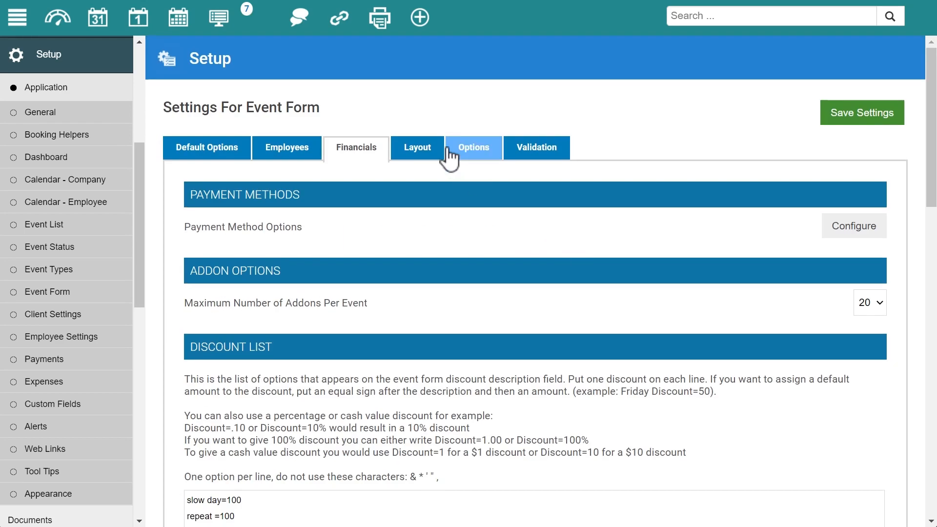
left_click(414, 154)
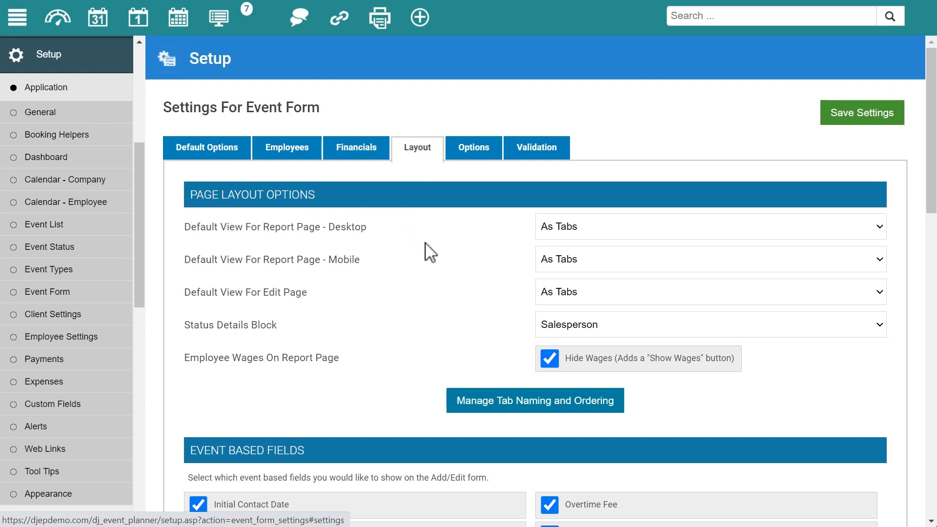
left_click(589, 233)
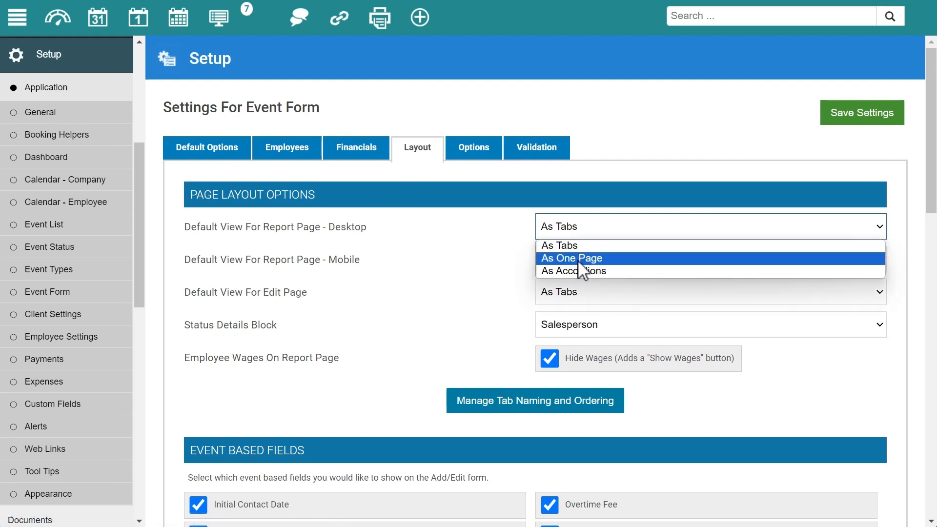
left_click(467, 223)
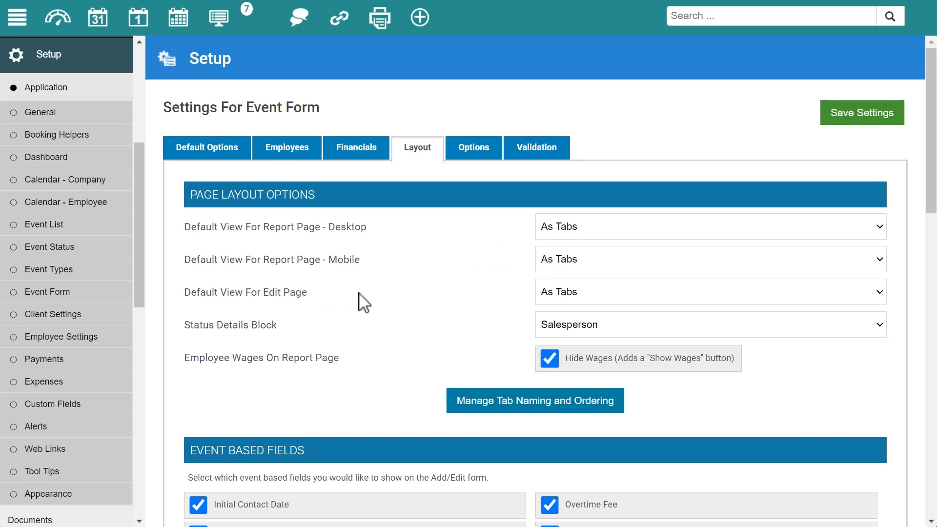
left_click(581, 297)
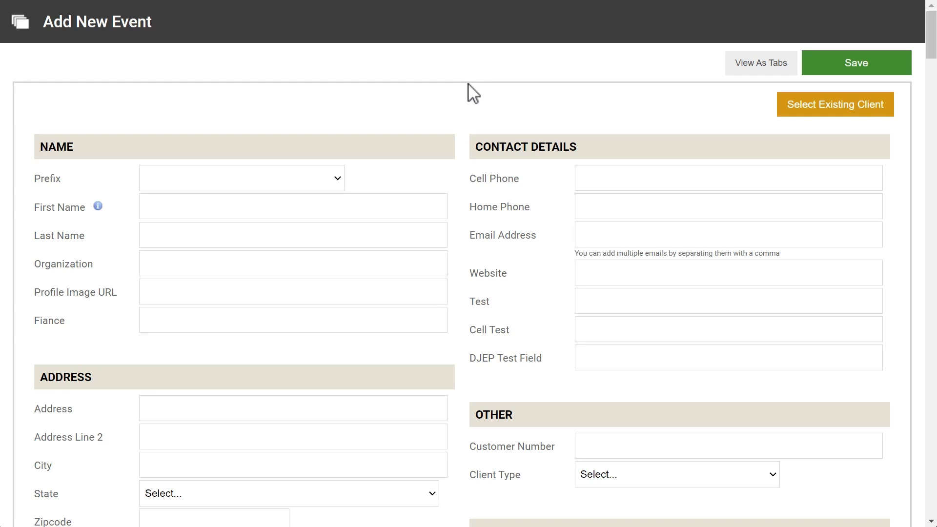
Look through the new event form in its one-page view, and switch it back to the tabbed view
scroll(469, 84, "down", 20)
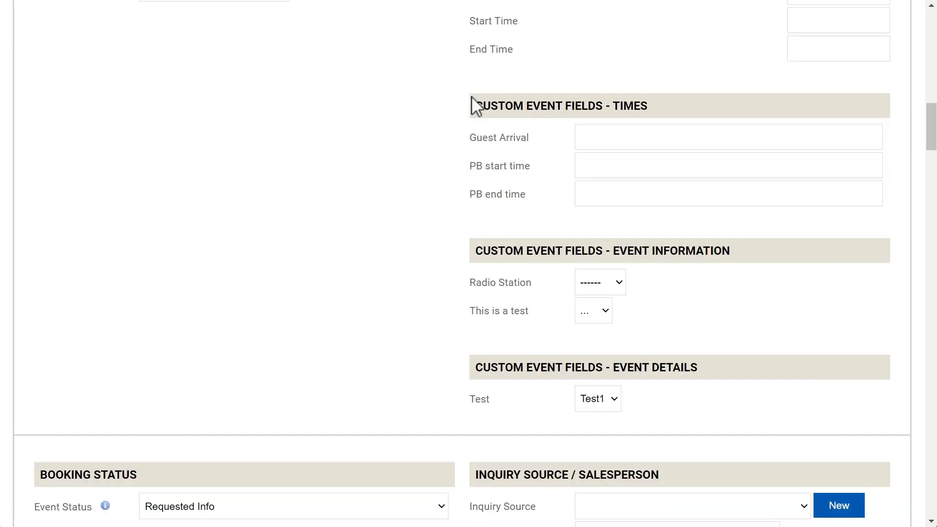
scroll(500, 122, "up", 20)
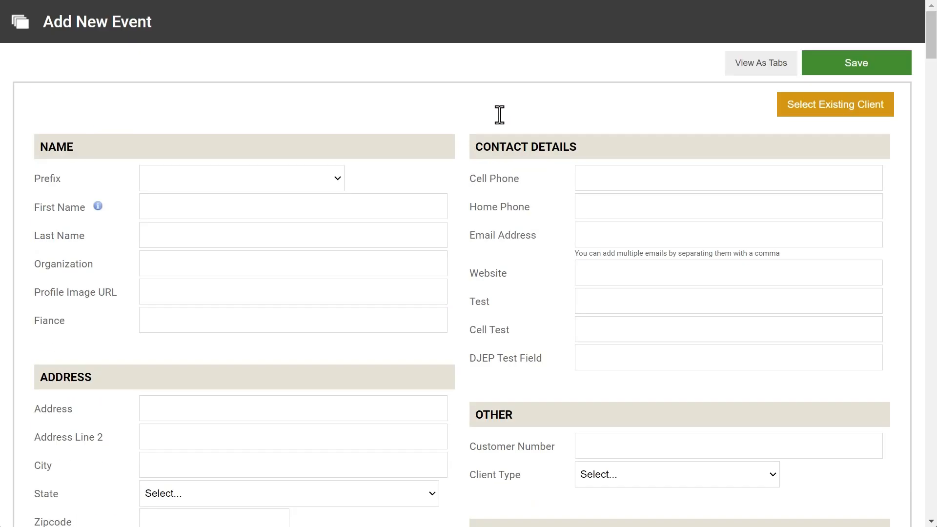
left_click(750, 69)
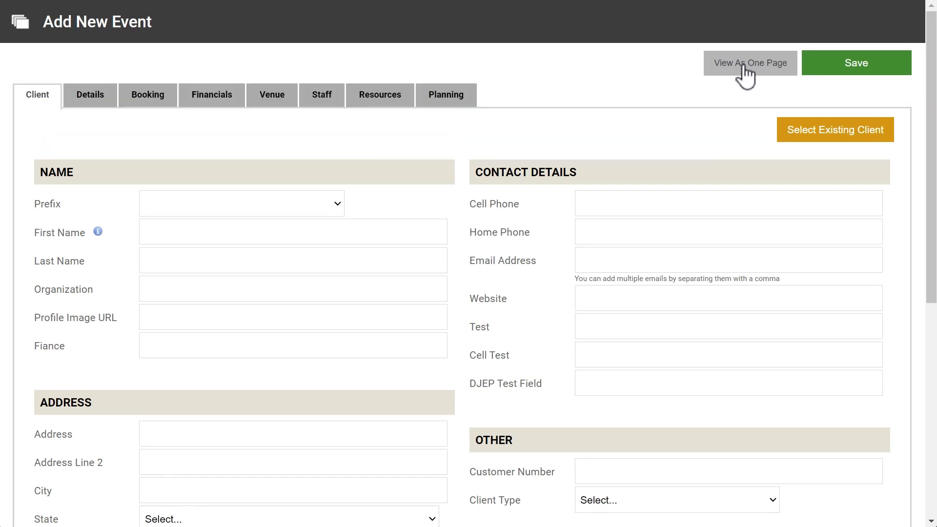
left_click(472, 100)
left_click(372, 95)
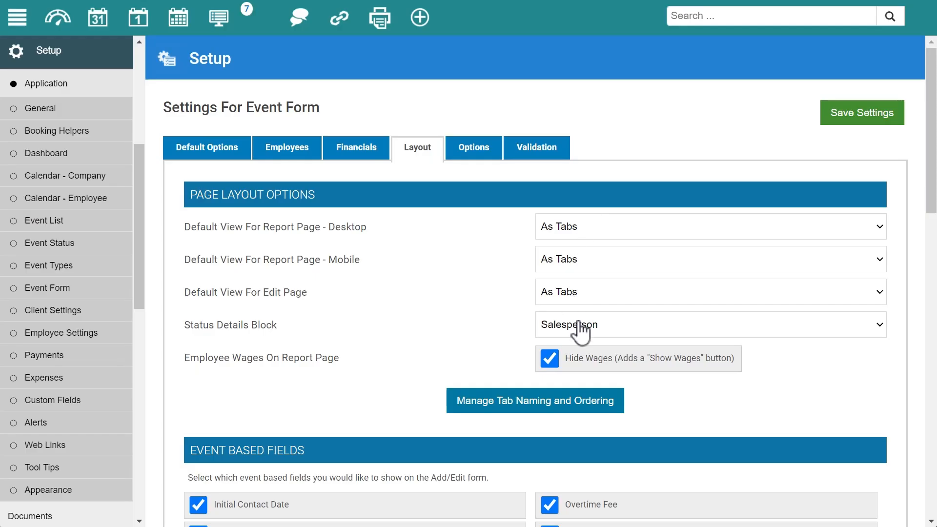
Check the Status Details Block choices, and reveal the primary employee's hidden wage in the event's Staff details
left_click(583, 326)
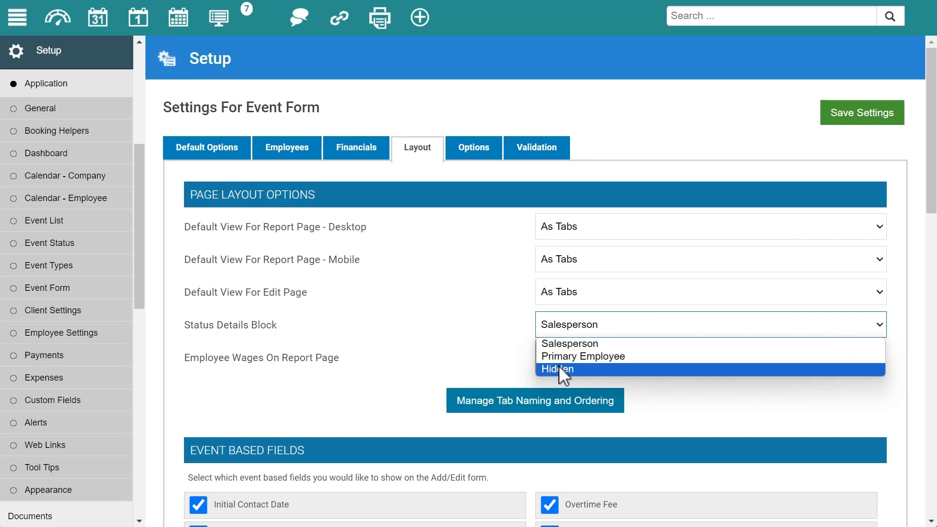
left_click(450, 360)
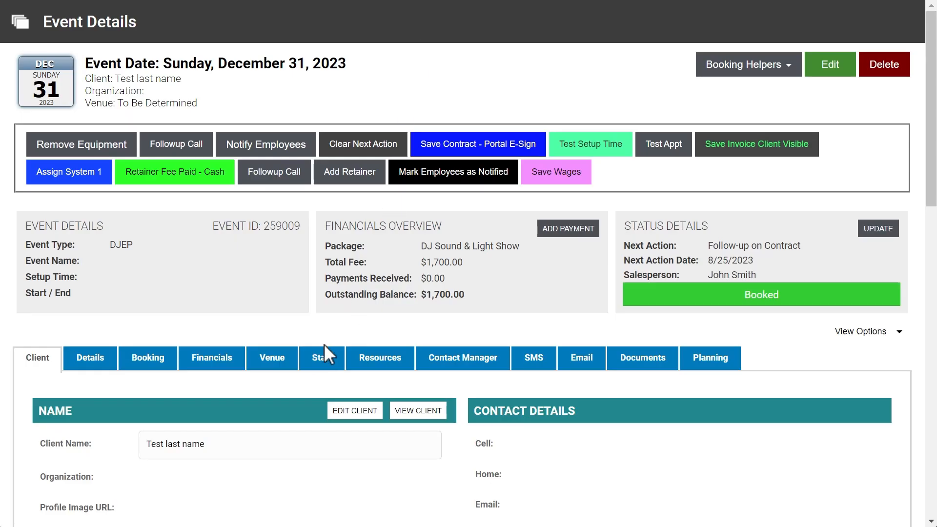
left_click(322, 357)
scroll(341, 310, "down", 4)
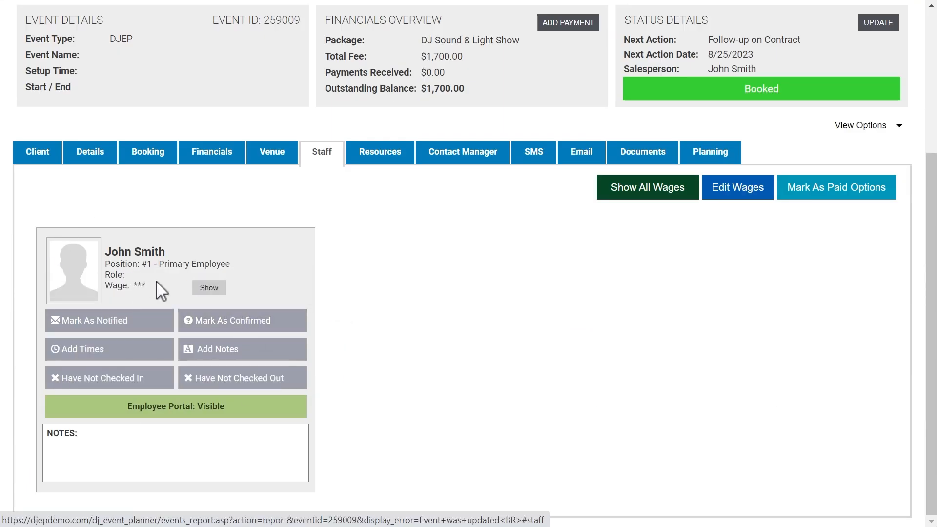
left_click(209, 288)
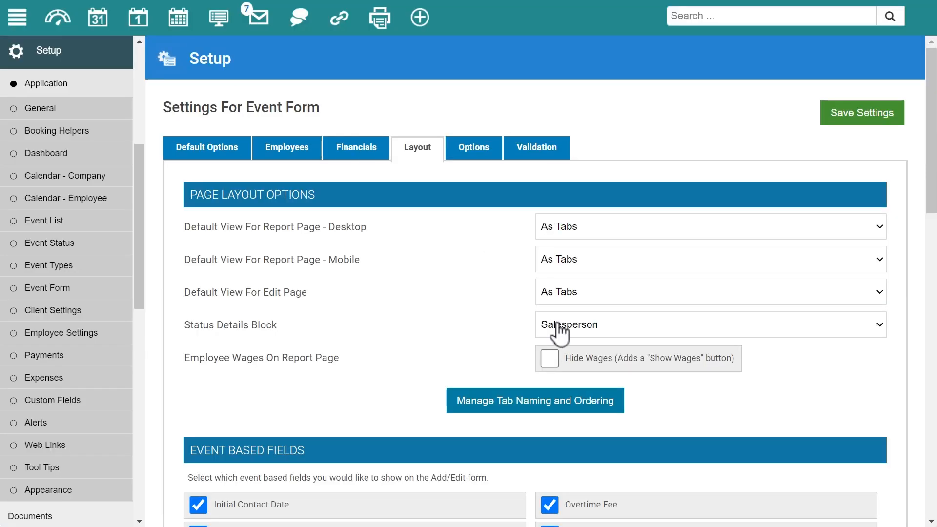
Turn off Hide Wages for the report page, and try moving the Details tab in the event page tab ordering settings
left_click(550, 358)
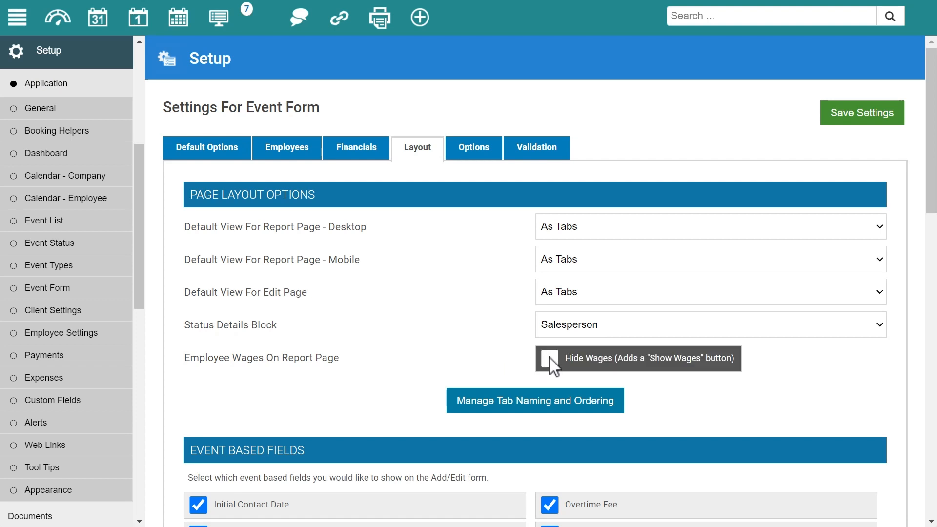
scroll(454, 300, "down", 1)
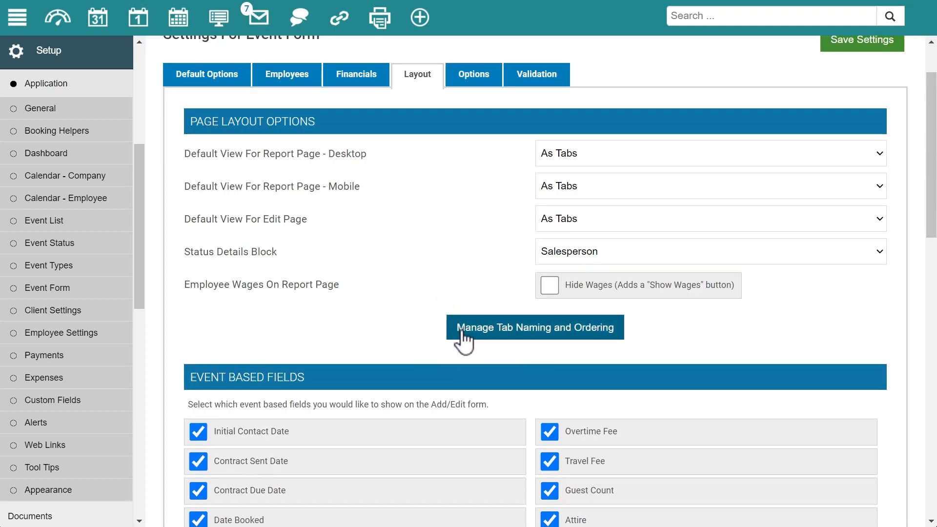
left_click(494, 337)
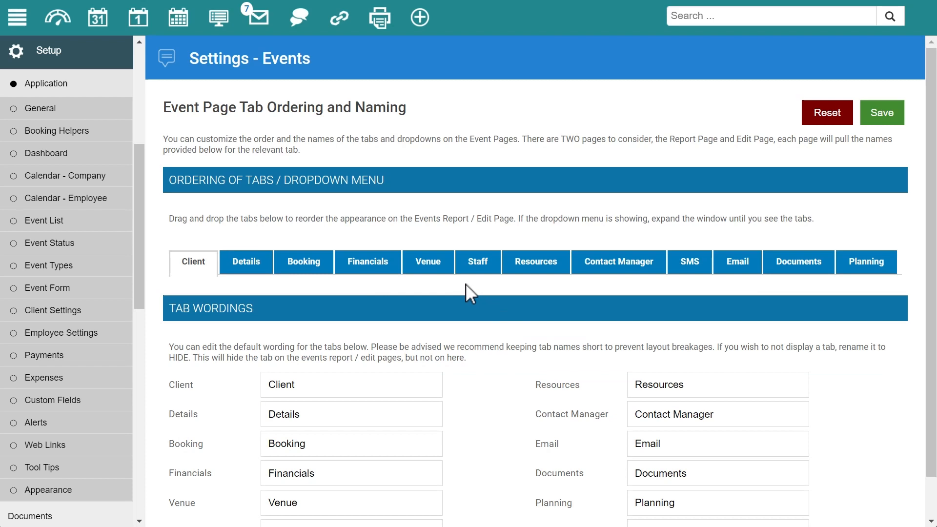
mouse_move(232, 262)
left_mouse_down()
mouse_move(409, 261)
mouse_move(240, 264)
left_mouse_up()
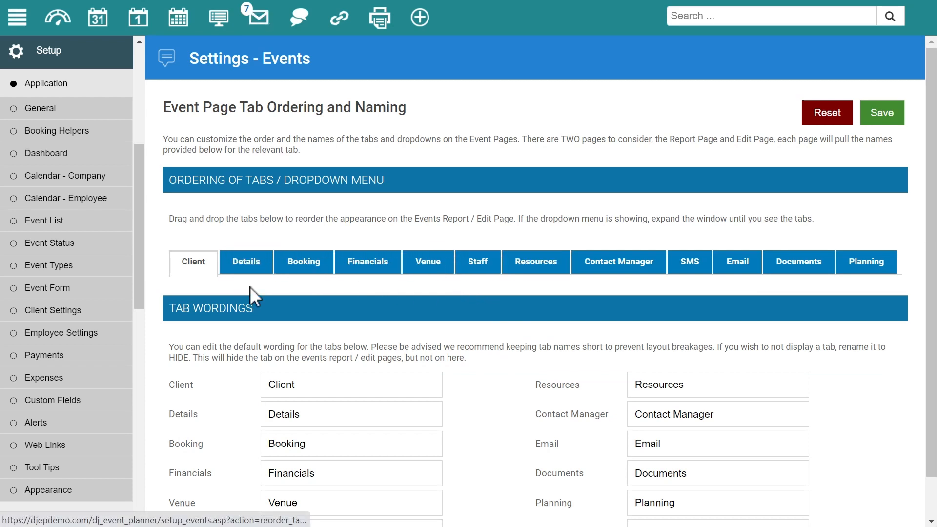
In the Layout settings' event based fields, turn off the Attire field and turn it back on
scroll(411, 342, "down", 1)
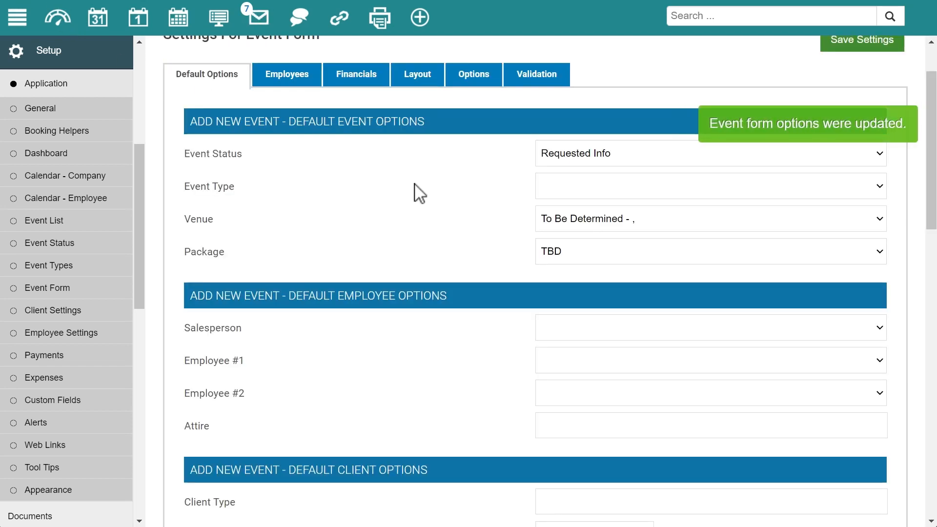
left_click(418, 77)
scroll(408, 236, "down", 4)
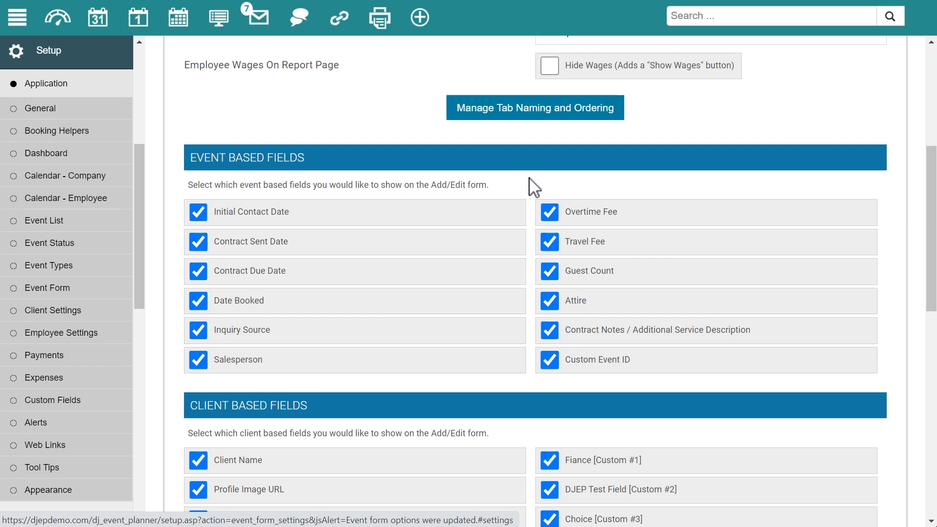
left_click(551, 300)
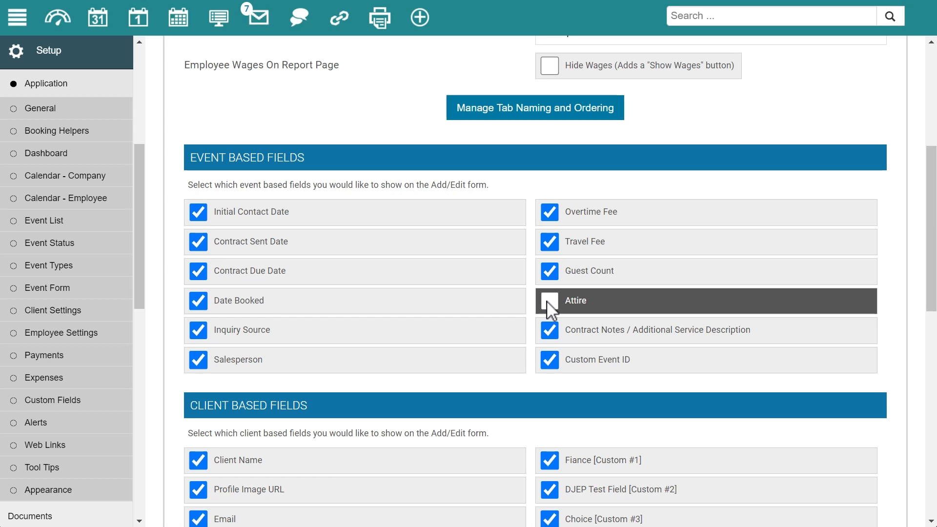
left_click(547, 301)
Examine which client based fields, including the custom client fields, can be shown on the add/edit form
scroll(548, 298, "down", 3)
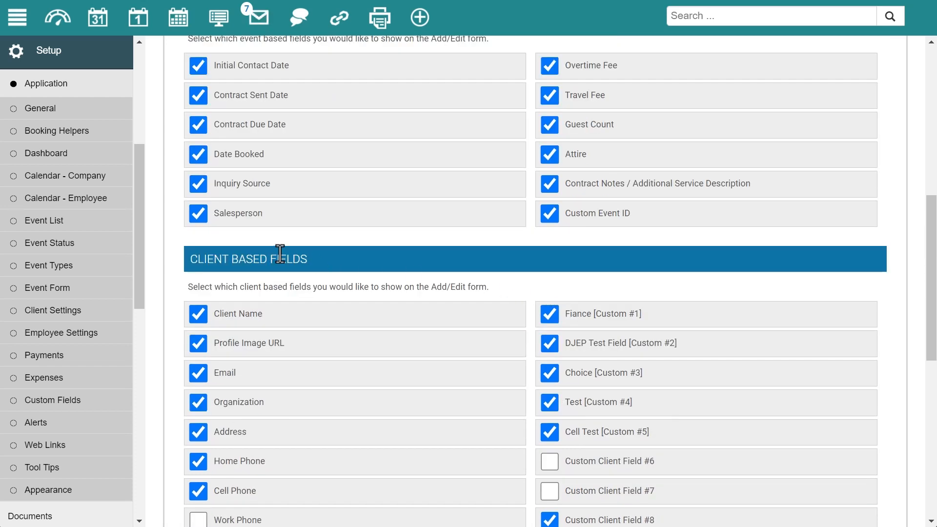
scroll(293, 254, "down", 3)
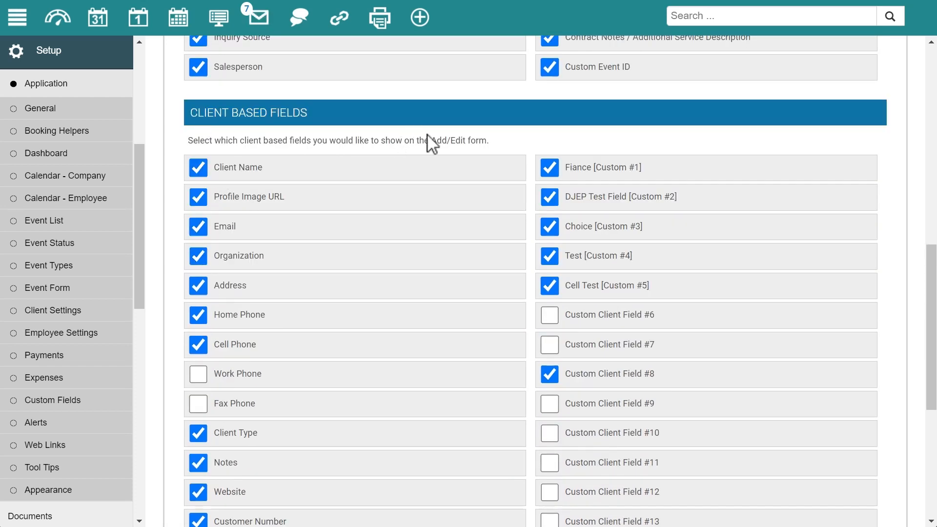
scroll(449, 144, "down", 3)
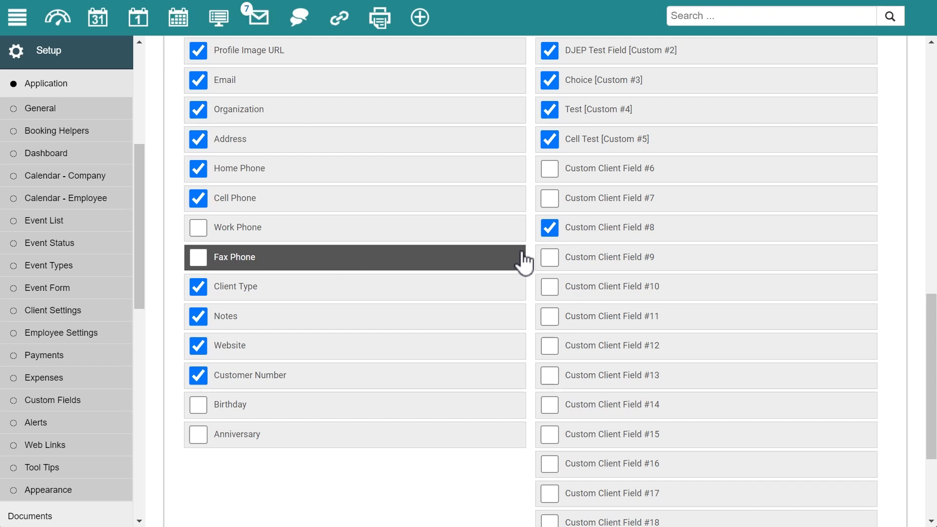
scroll(496, 254, "up", 3)
scroll(493, 251, "up", 10)
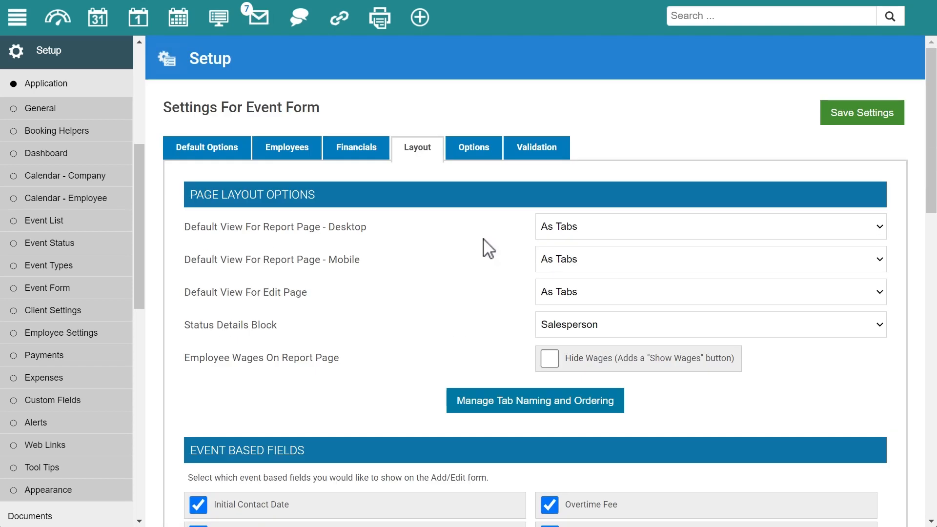
Review the Next Action, Attire and Inquiry Source lists in the Options settings against the new event form's Details and Booking sections
left_click(472, 151)
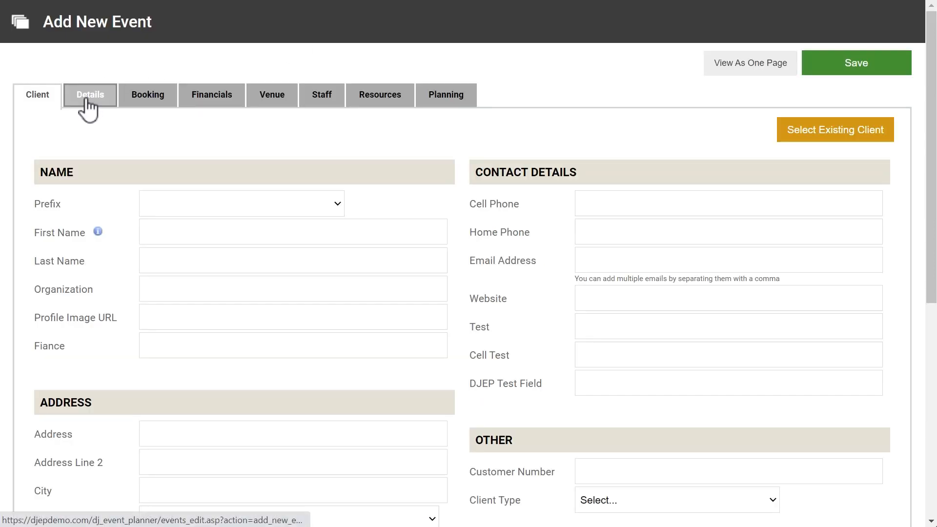
left_click(85, 97)
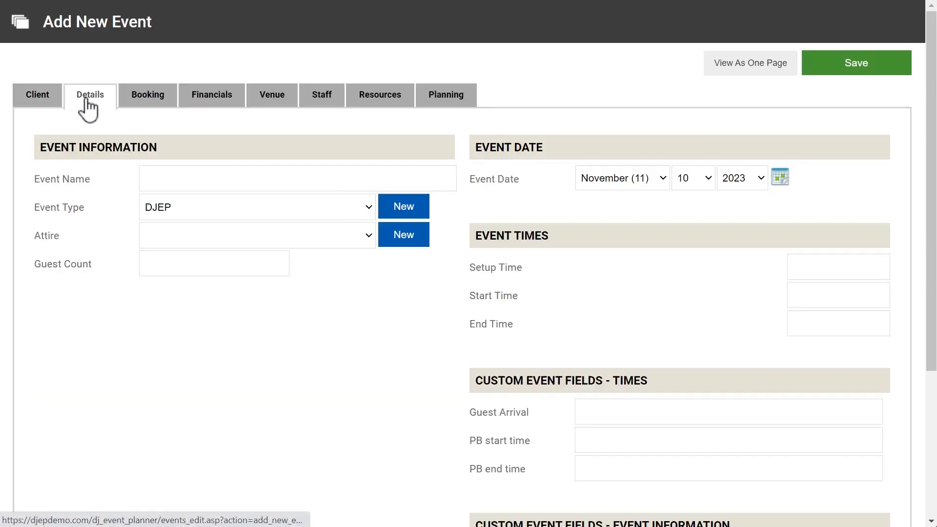
left_click(125, 105)
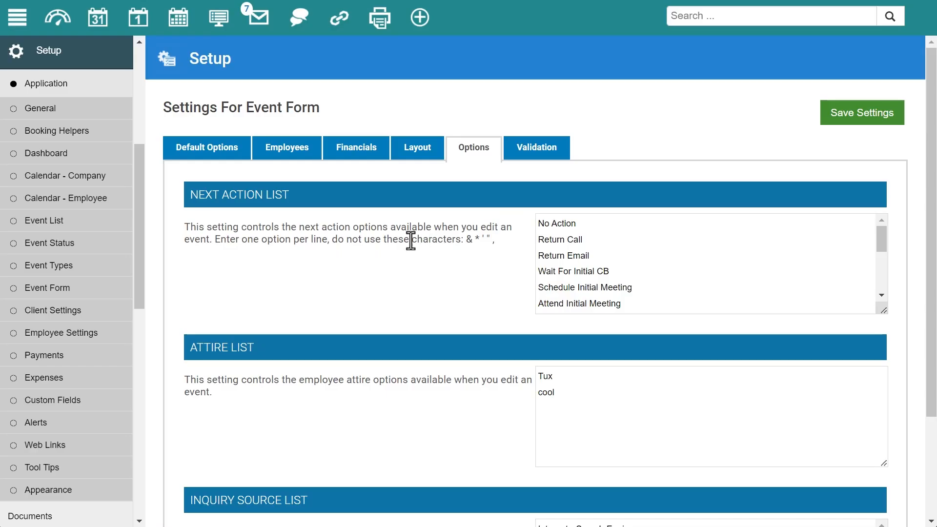
scroll(395, 248, "down", 3)
scroll(433, 245, "down", 2)
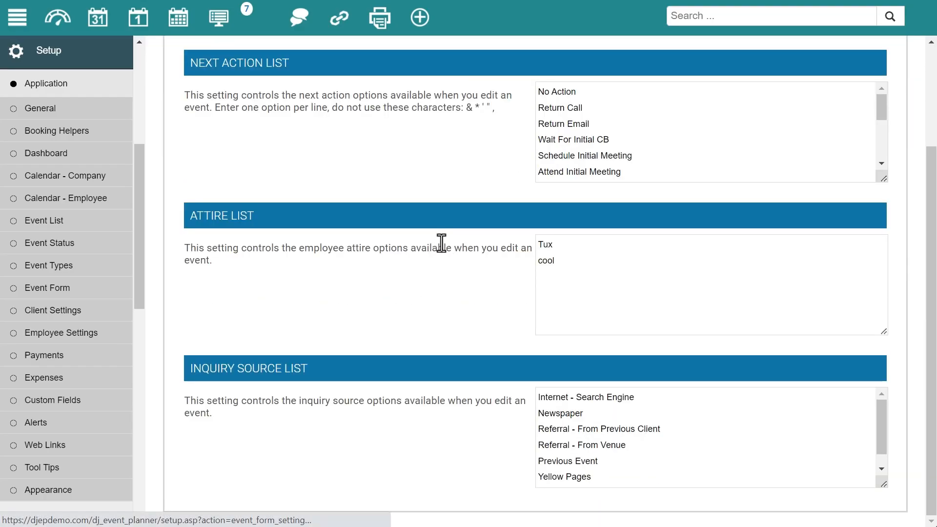
scroll(444, 244, "up", 1)
scroll(451, 248, "up", 1)
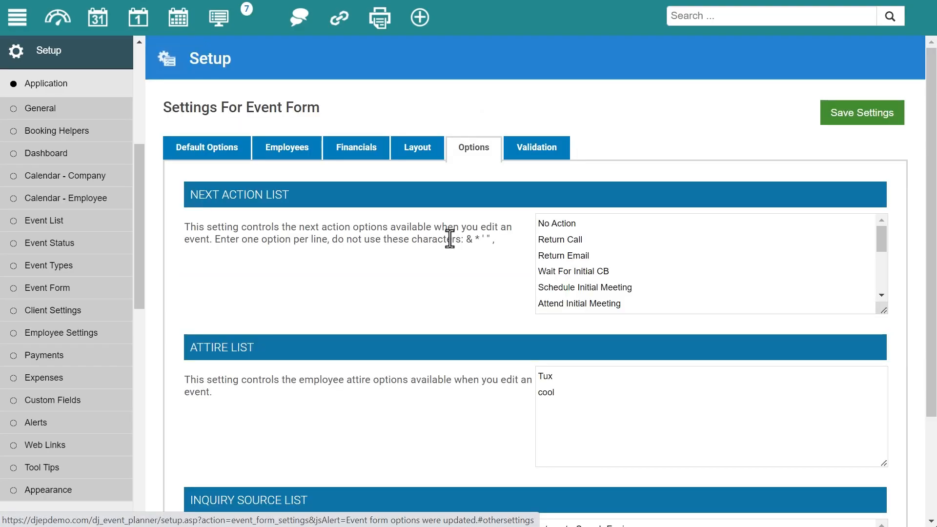
View the Validation settings, and try the employee availability check in the new event form's Staff section
left_click(532, 154)
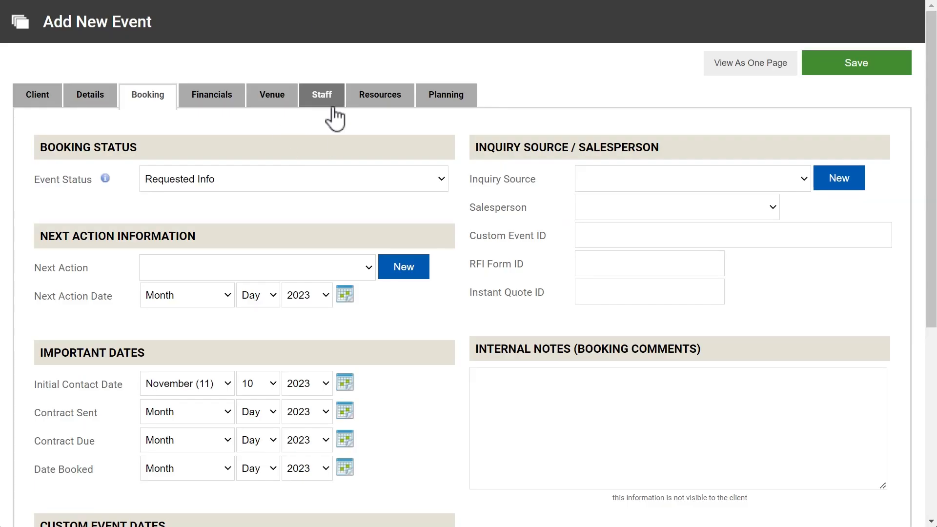
left_click(325, 99)
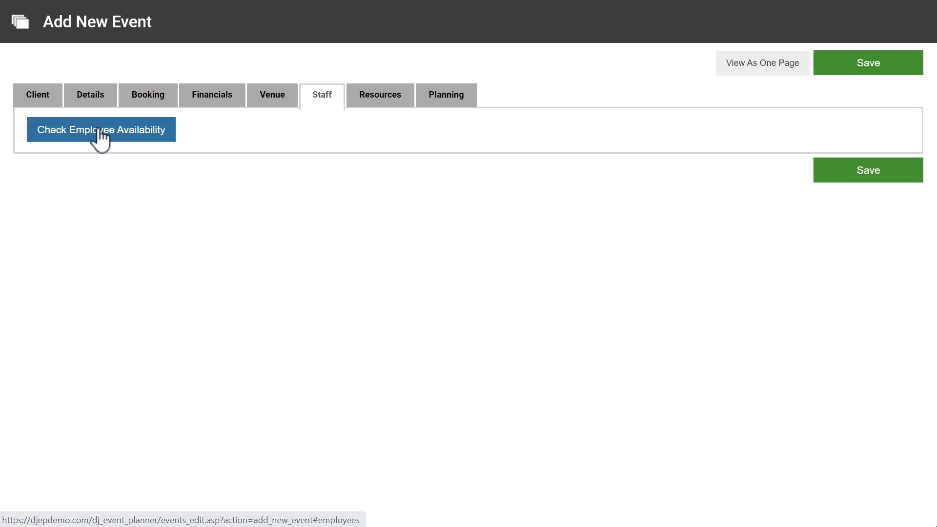
left_click(82, 134)
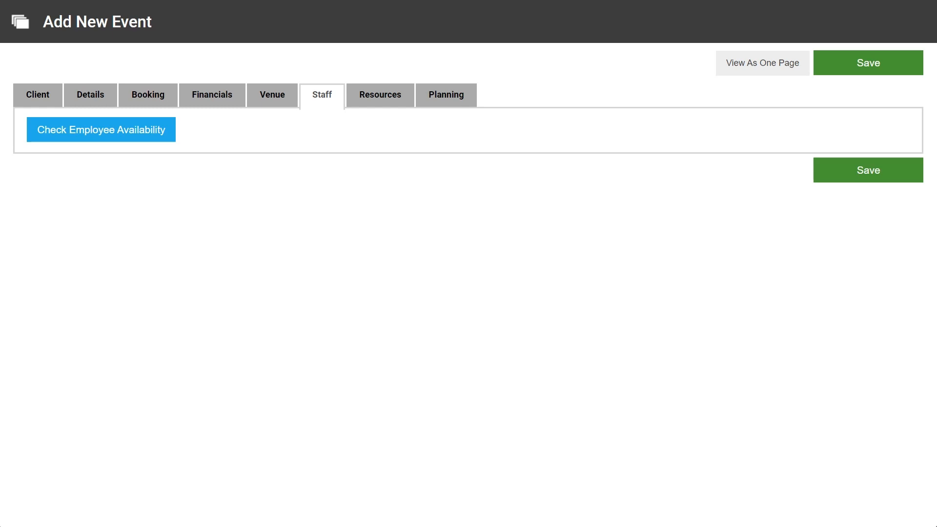
left_click(58, 0)
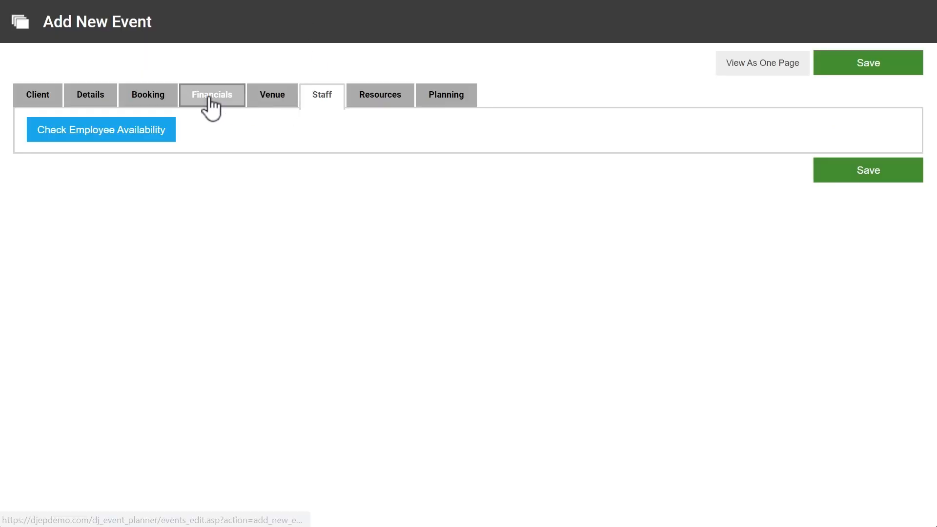
In the new event's Financials, add one Bistro Lights ($10.00) add-on and clear its total price
left_click(211, 98)
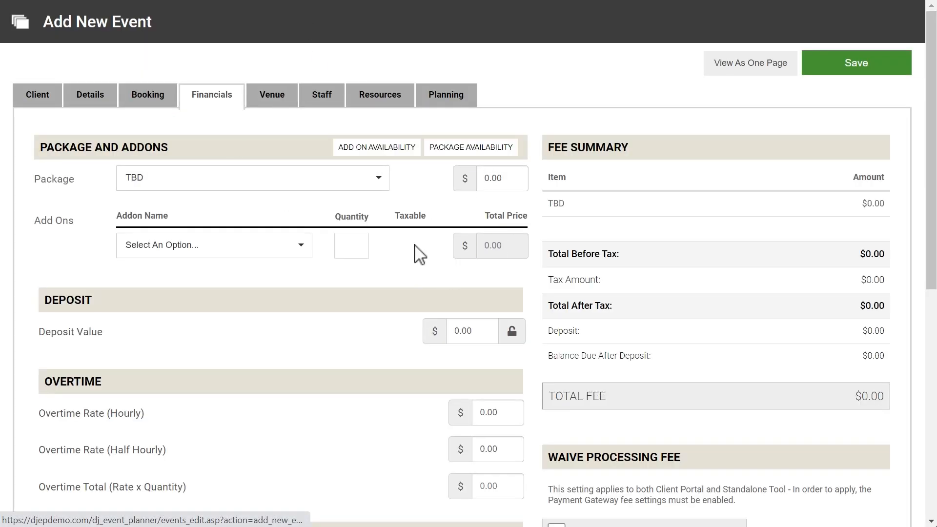
left_click(524, 246)
key("BackSpace")
left_click(398, 254)
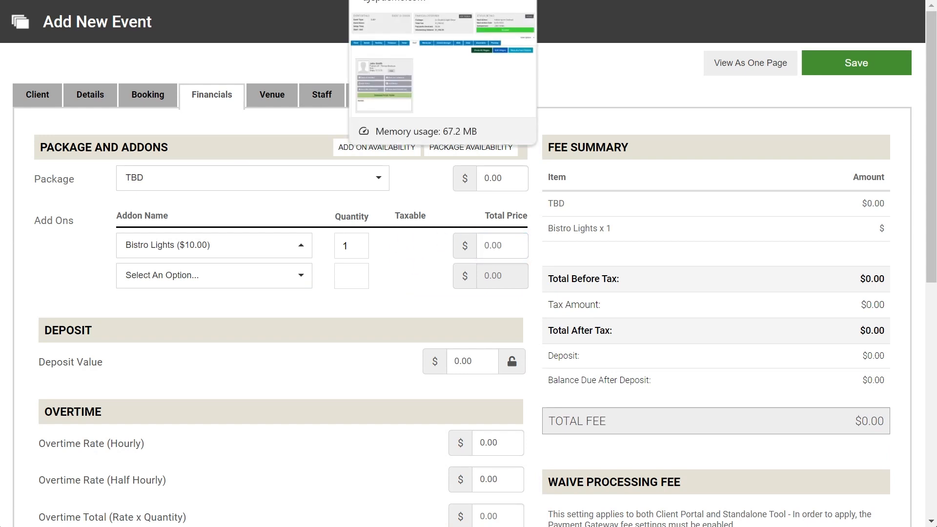
left_click(410, 0)
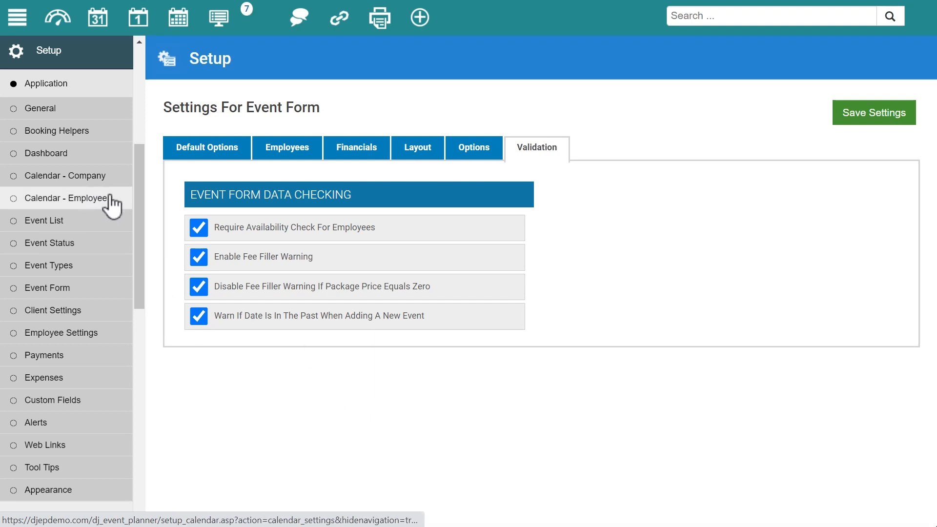
Open the Support Center with its support options
left_click_drag(139, 193, 129, 424)
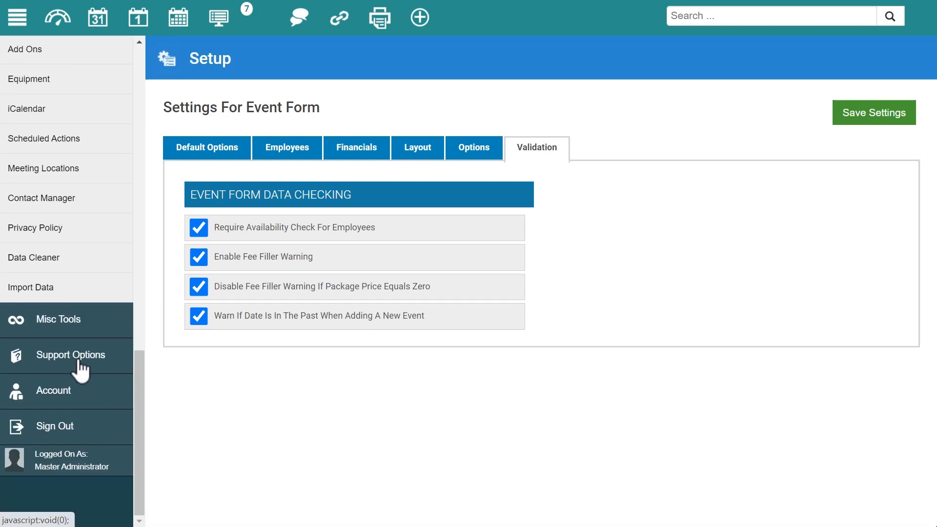
left_click(44, 360)
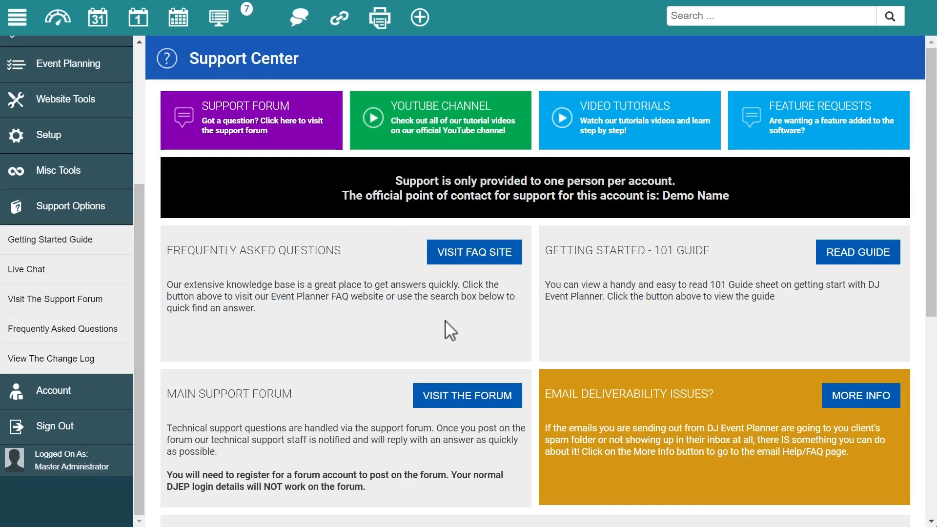